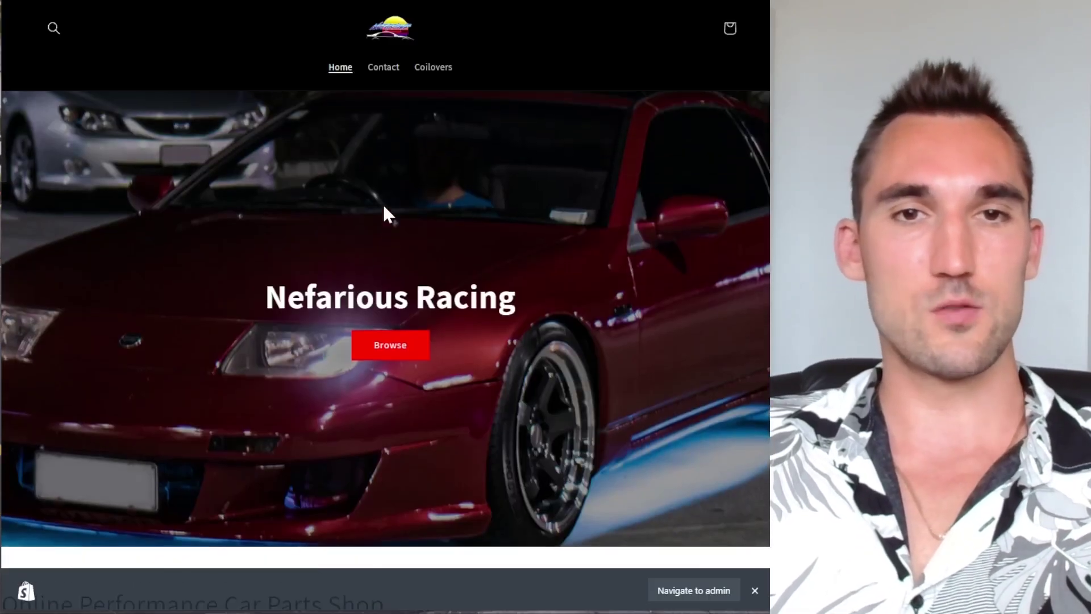
Scroll up and down the empty Keyword Overview page to confirm it is ready.
scroll(398, 228, "down", 8)
scroll(511, 296, "up", 8)
scroll(335, 217, "down", 8)
scroll(335, 218, "up", 10)
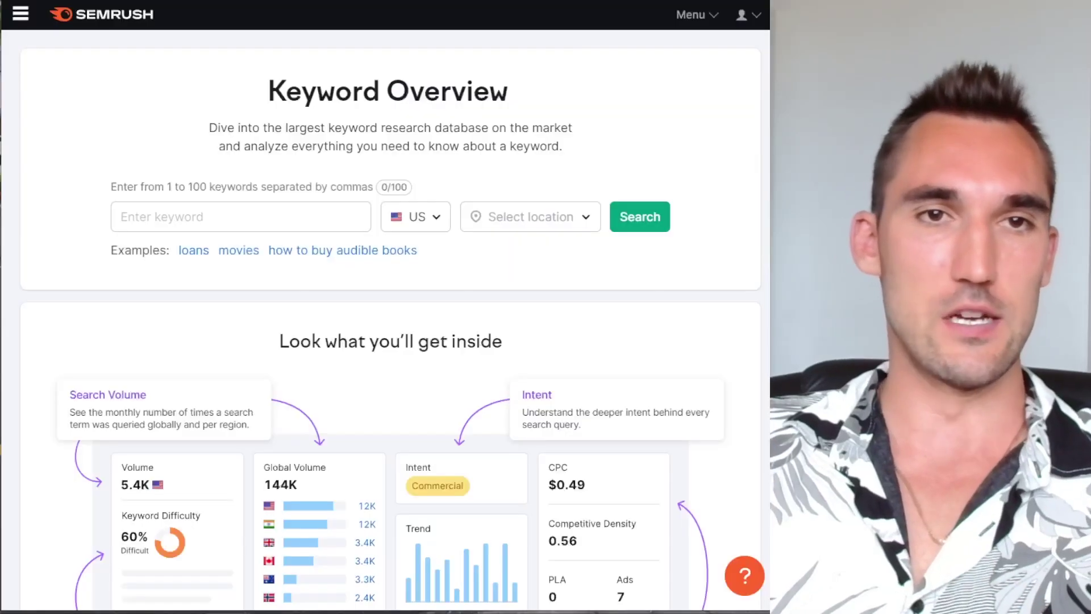
Look up the keyword 'coilovers' in Keyword Overview, correcting the 'doilovers' typo.
left_click(258, 221)
type("d")
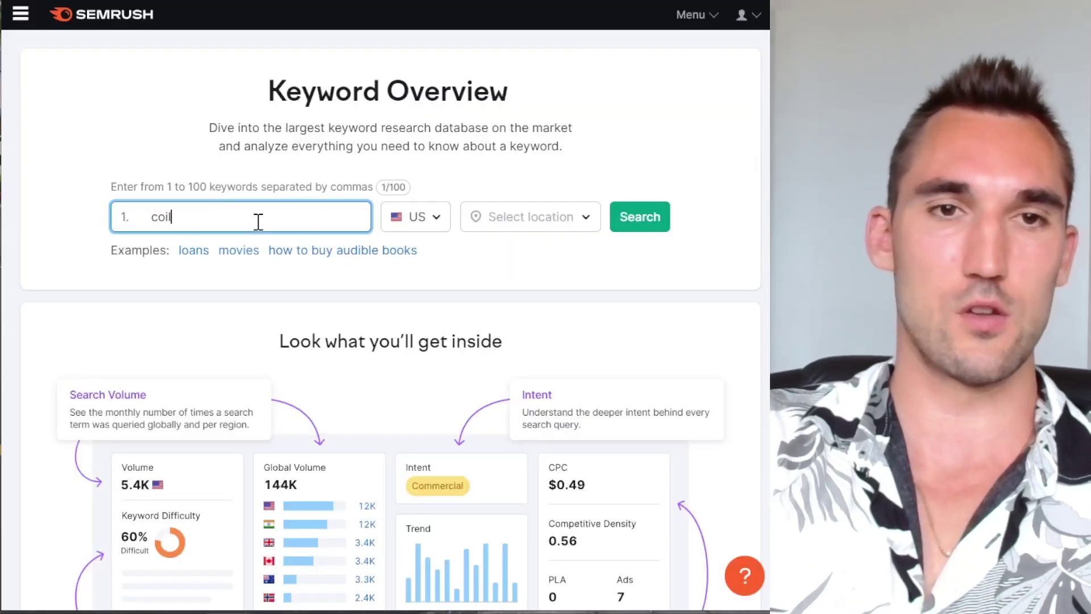
type("oilovers")
key("Return")
key("BackSpace")
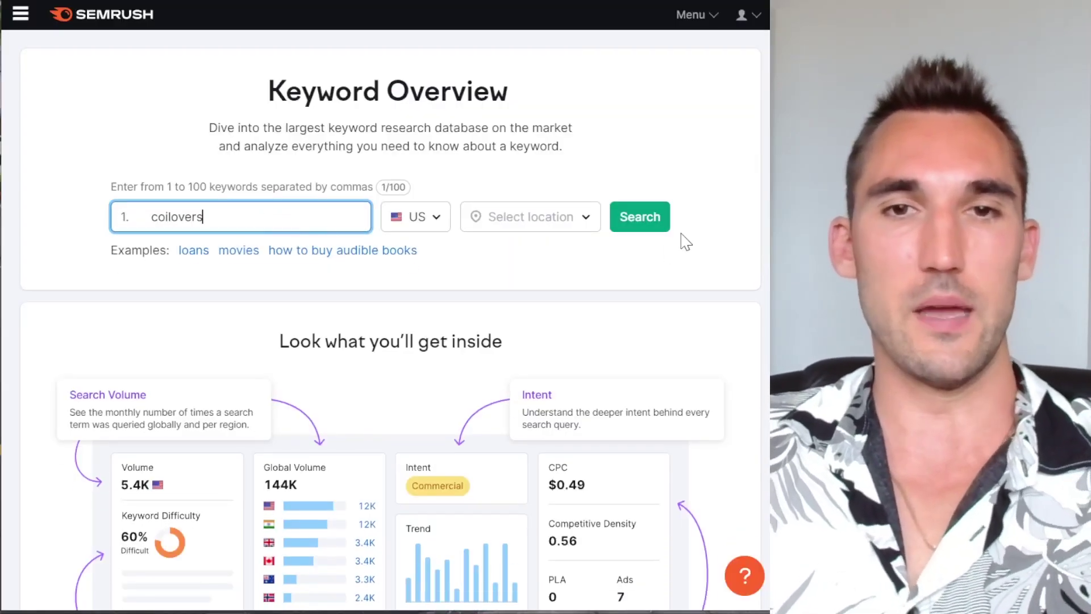
left_click(660, 216)
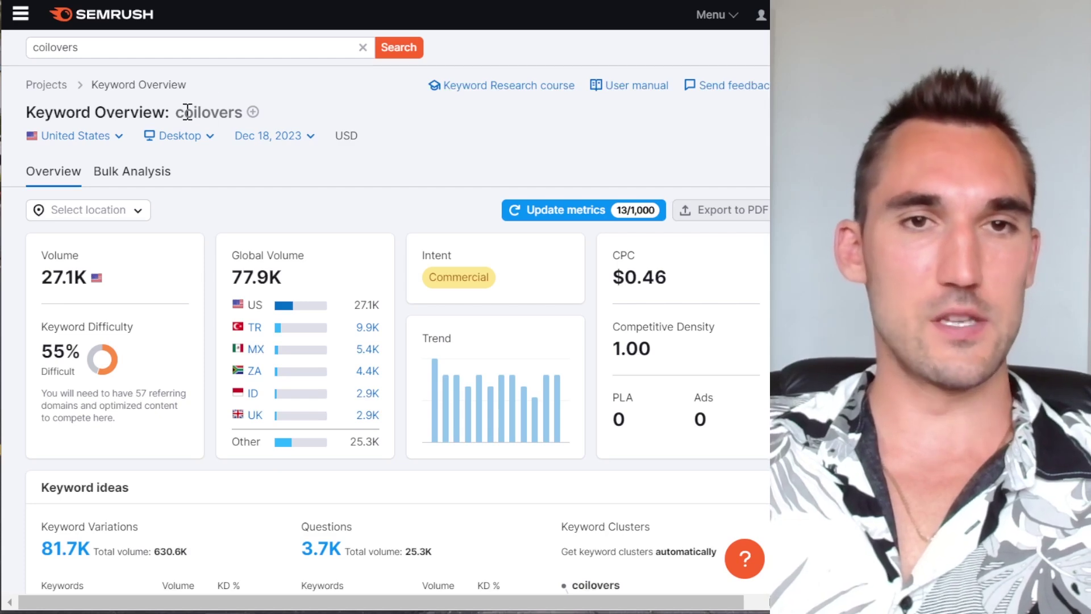
Highlight the 27.1K volume, 55% difficulty, Commercial intent and $0.46 CPC figures.
left_click_drag(43, 277, 113, 281)
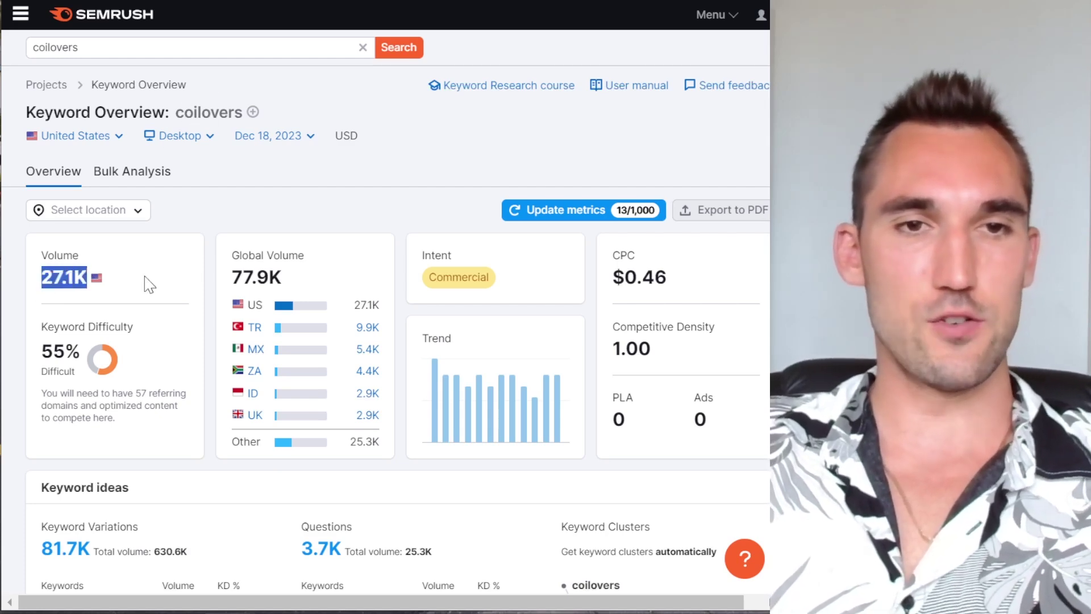
scroll(47, 232, "down", 2)
left_click_drag(42, 248, 84, 258)
left_click(68, 250)
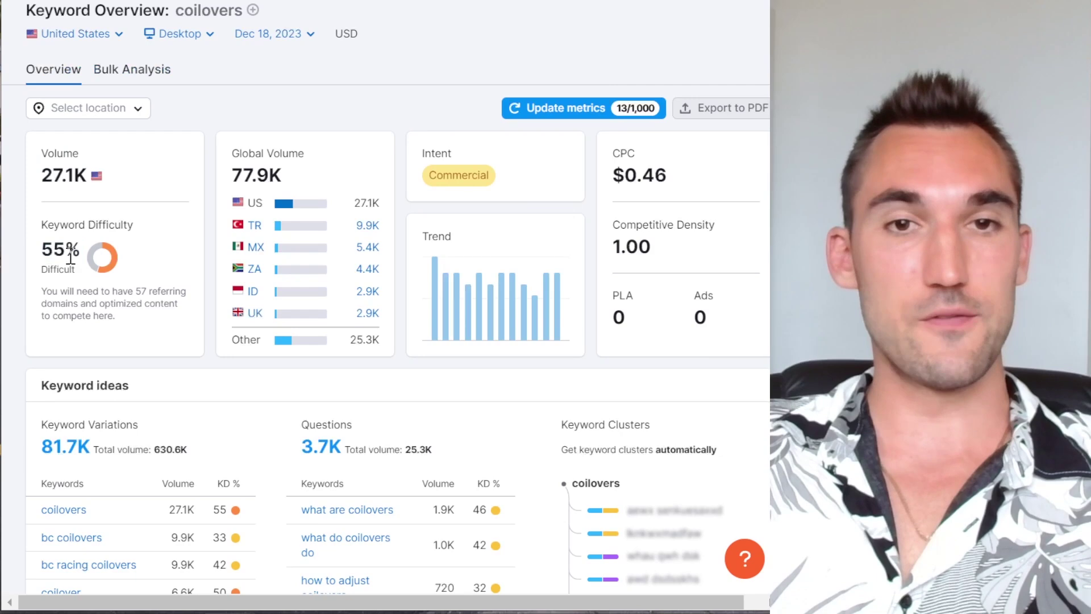
left_click_drag(423, 151, 550, 199)
left_click(534, 196)
left_click(550, 199)
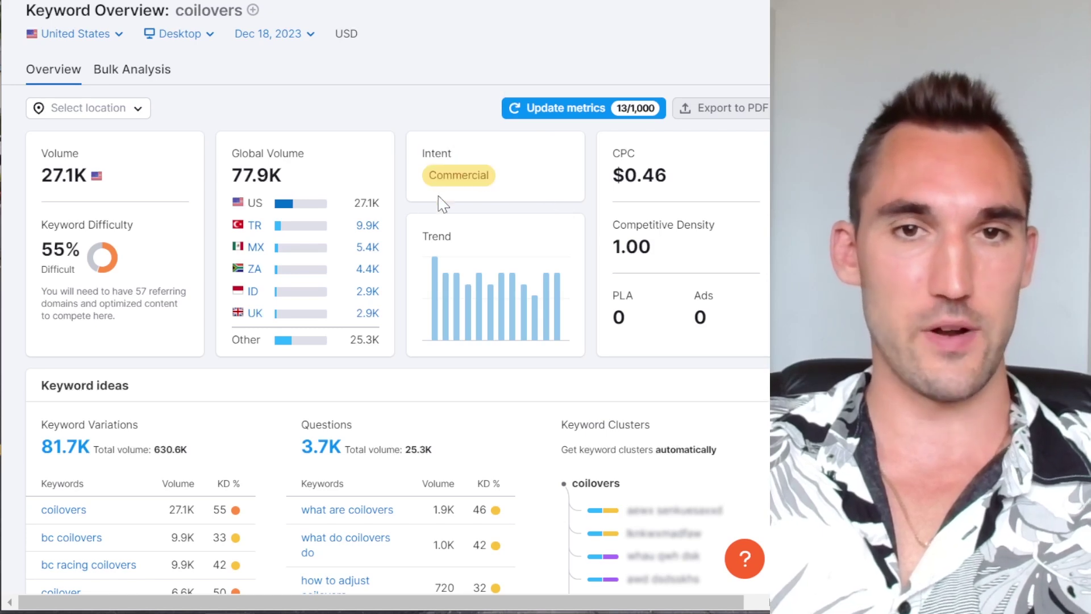
left_click_drag(669, 178, 588, 153)
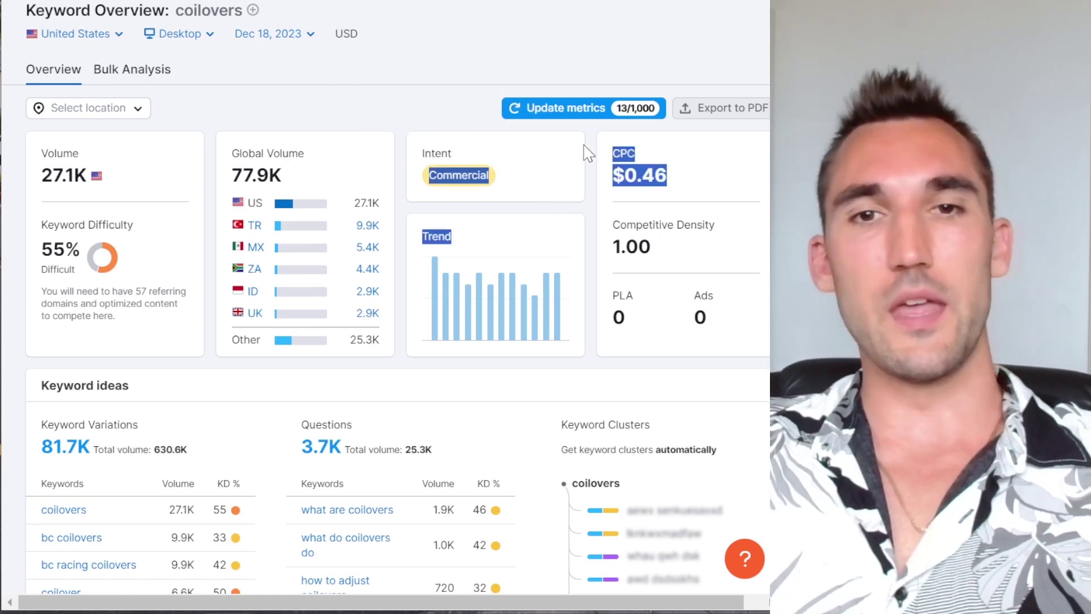
left_click(652, 195)
scroll(591, 126, "down", 5)
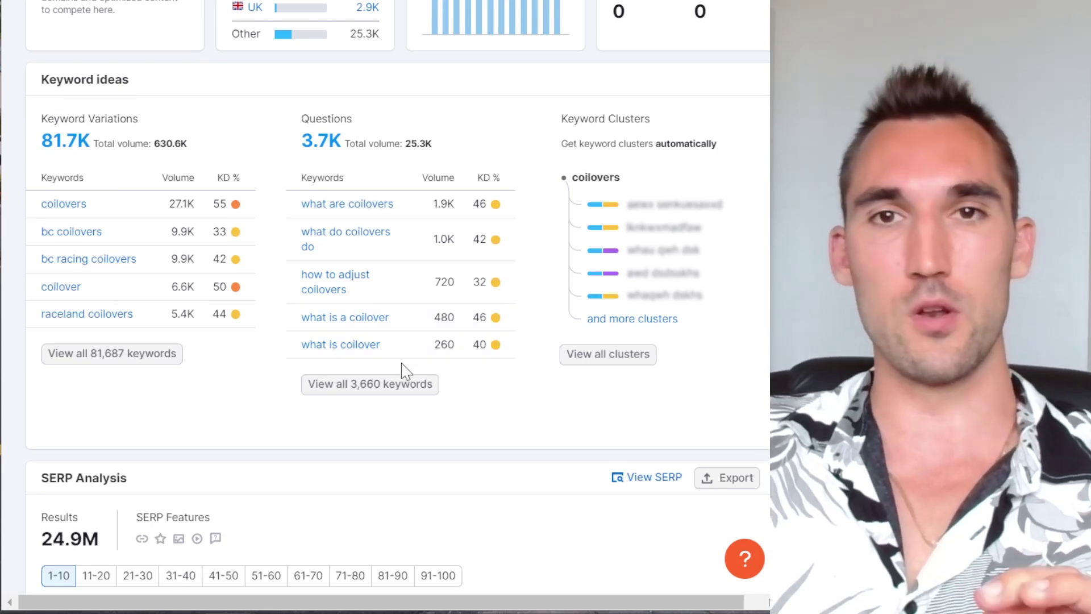
scroll(397, 251, "down", 4)
scroll(645, 224, "down", 5)
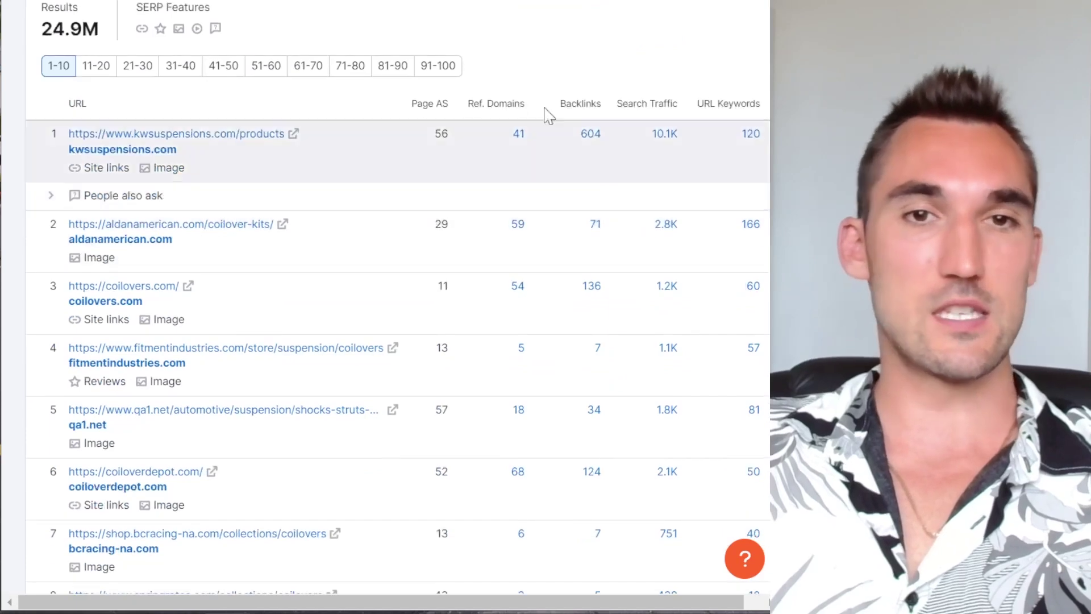
scroll(398, 218, "down", 3)
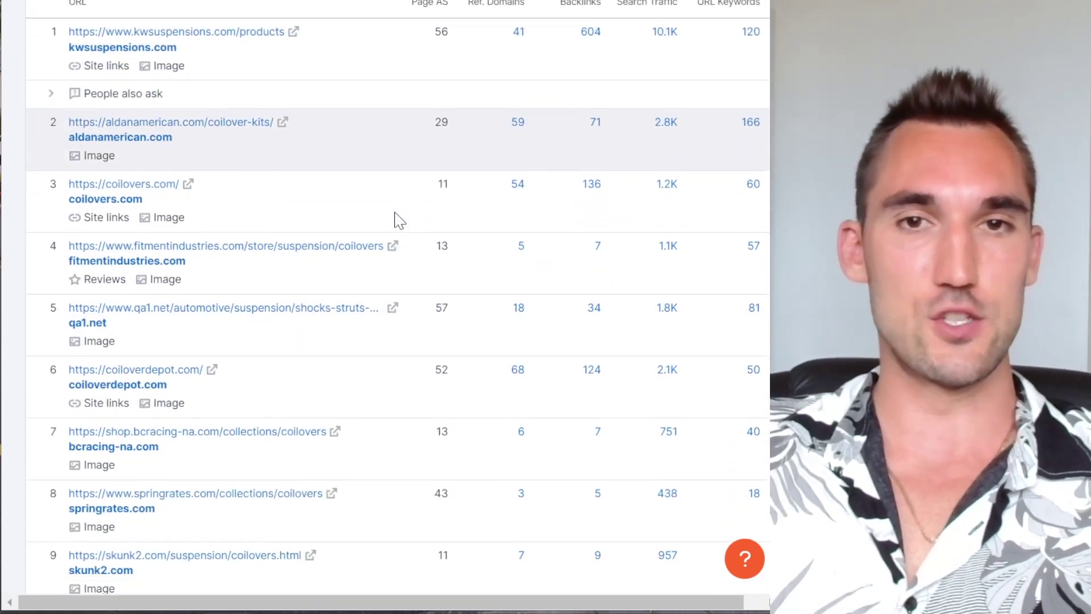
scroll(399, 220, "up", 3)
scroll(253, 165, "down", 5)
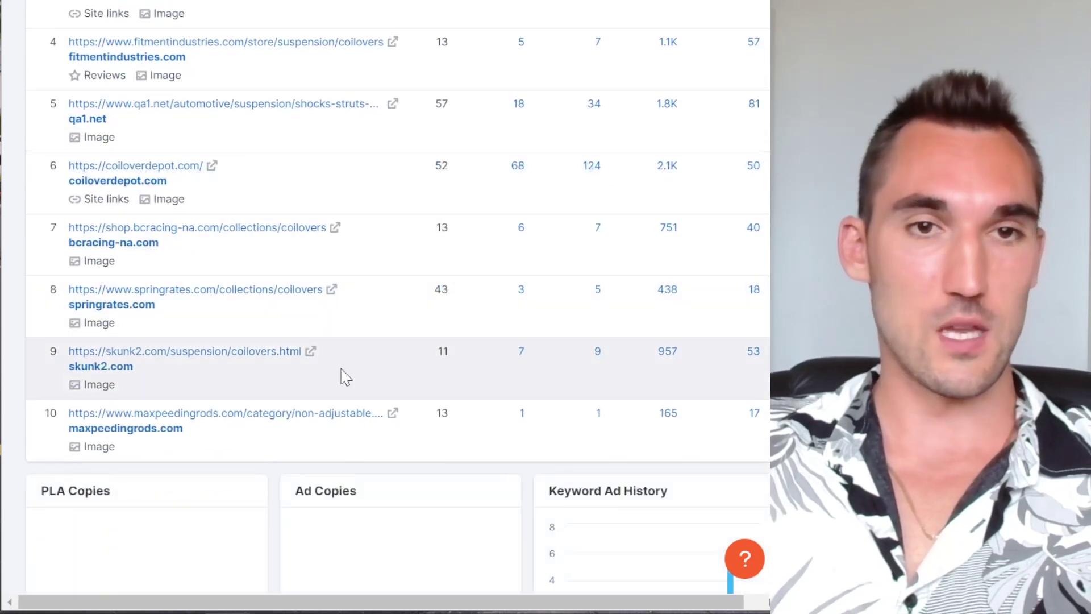
scroll(340, 386, "up", 2)
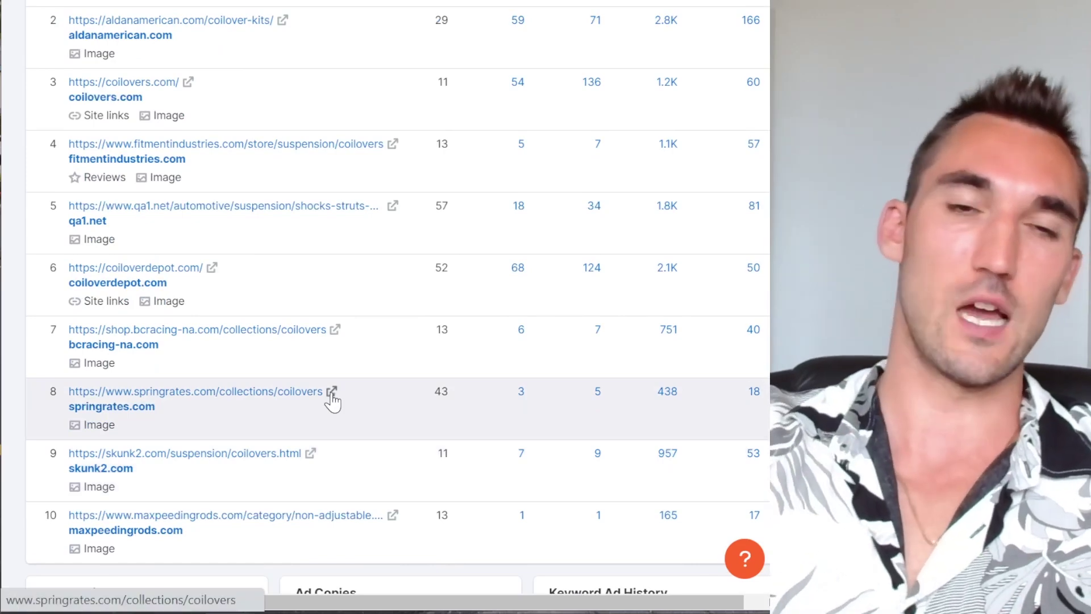
scroll(299, 243, "up", 2)
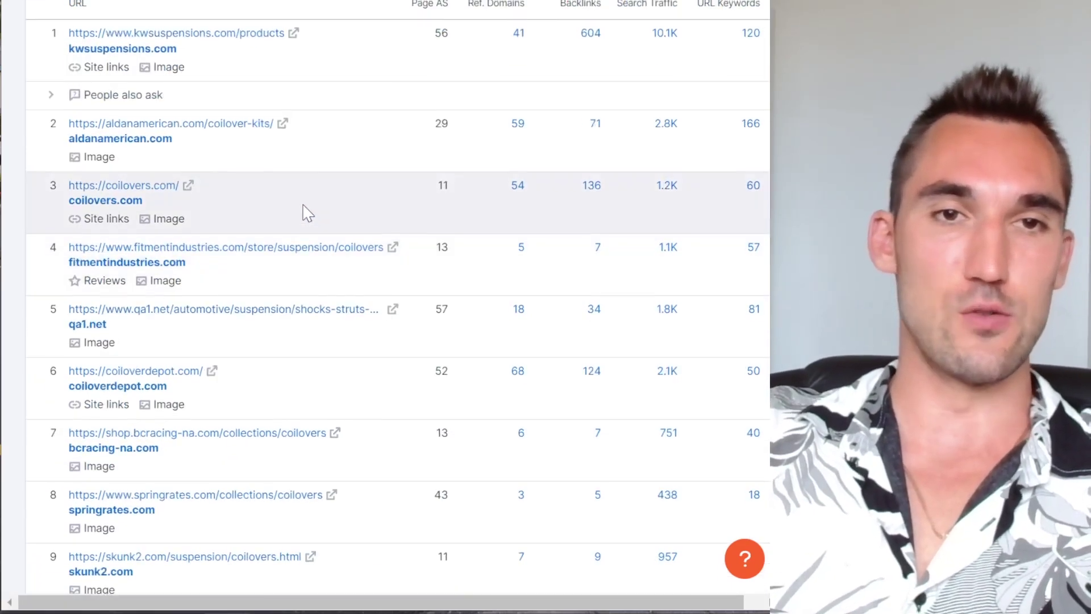
scroll(307, 213, "up", 2)
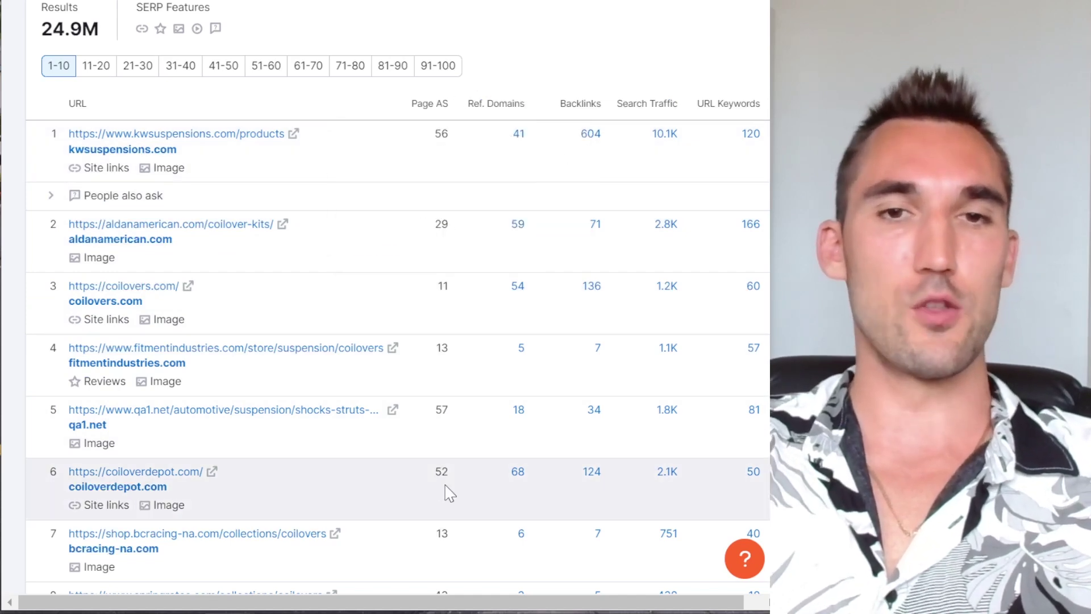
scroll(211, 394, "down", 5)
scroll(223, 358, "up", 3)
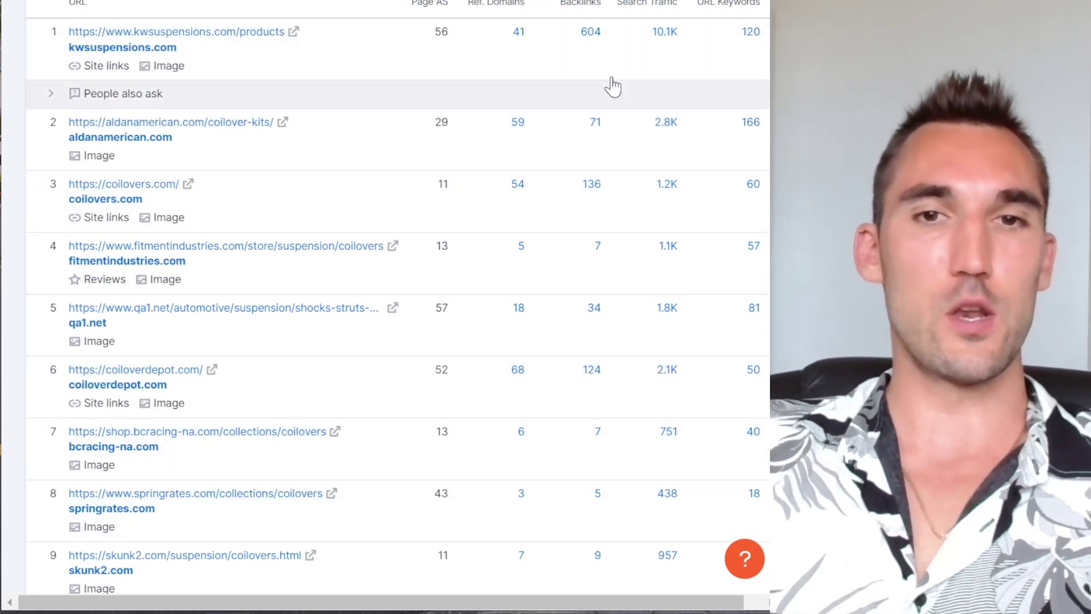
scroll(634, 238, "down", 1)
scroll(631, 200, "down", 1)
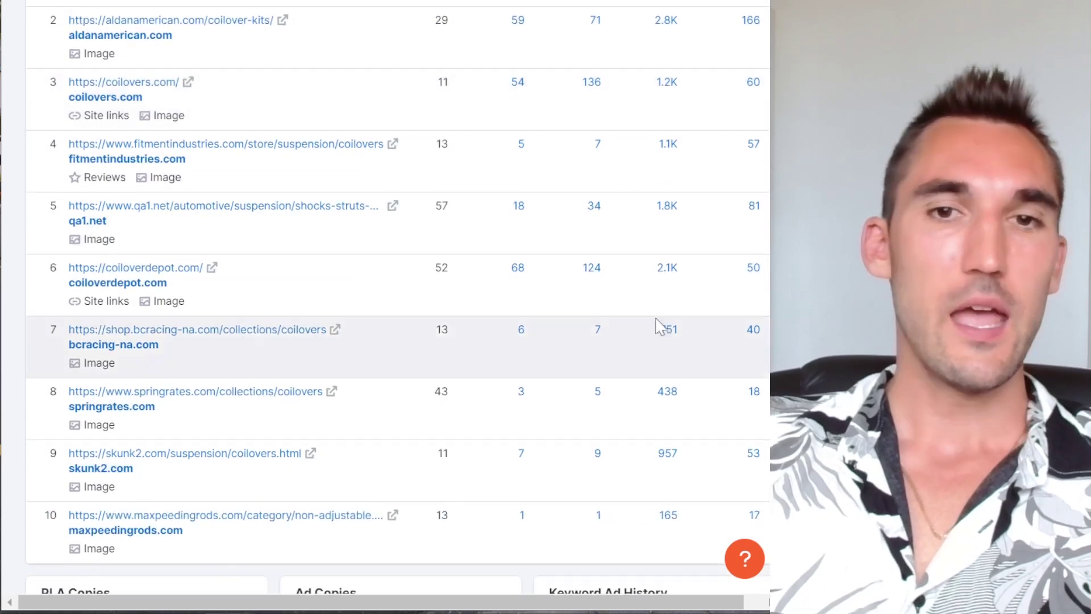
scroll(700, 293, "up", 15)
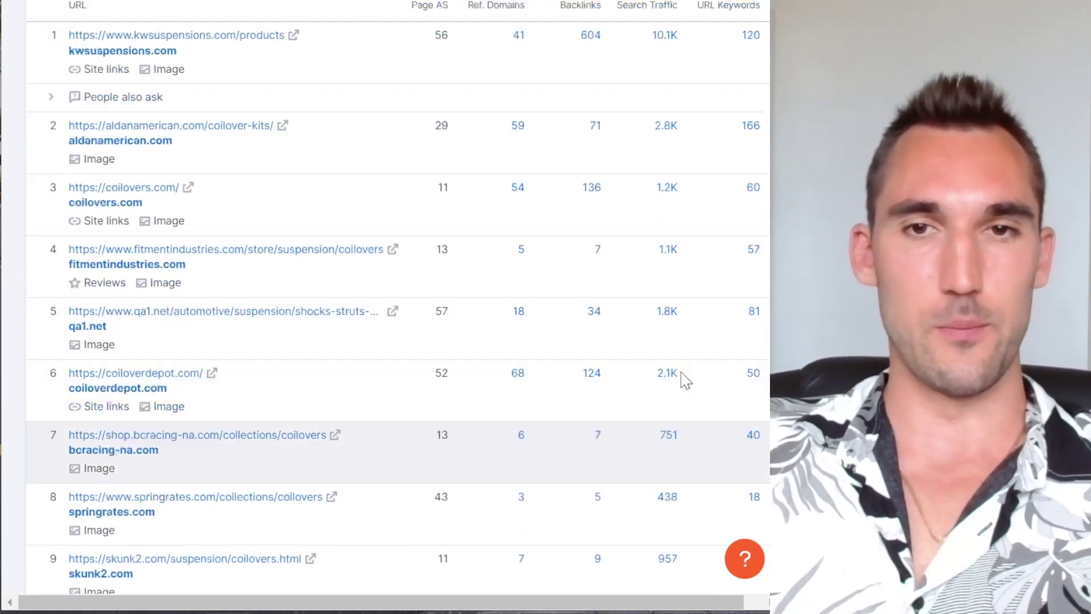
scroll(454, 227, "up", 3)
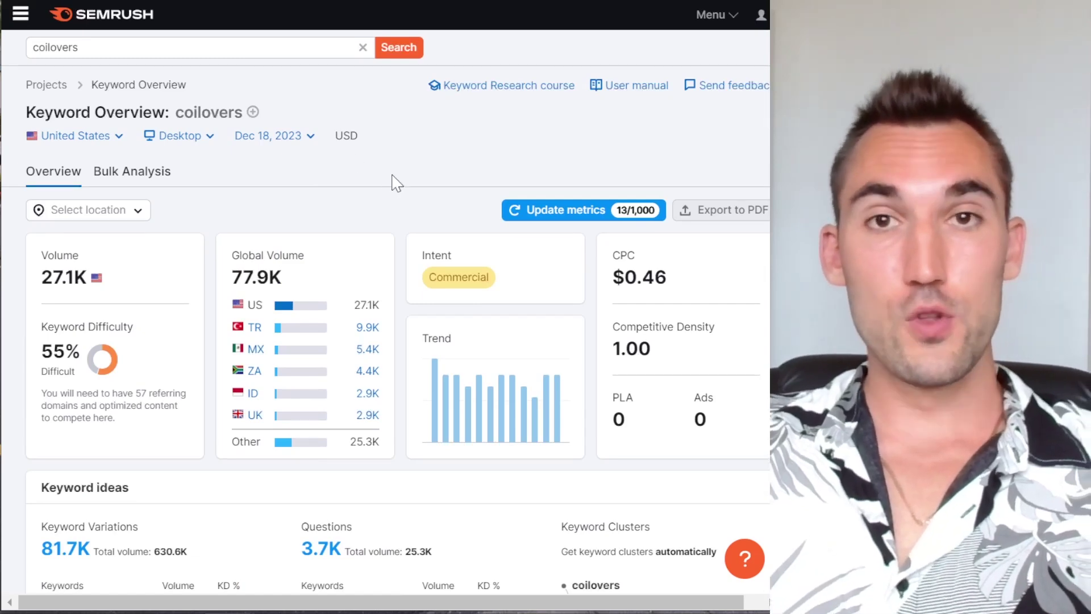
scroll(392, 188, "down", 3)
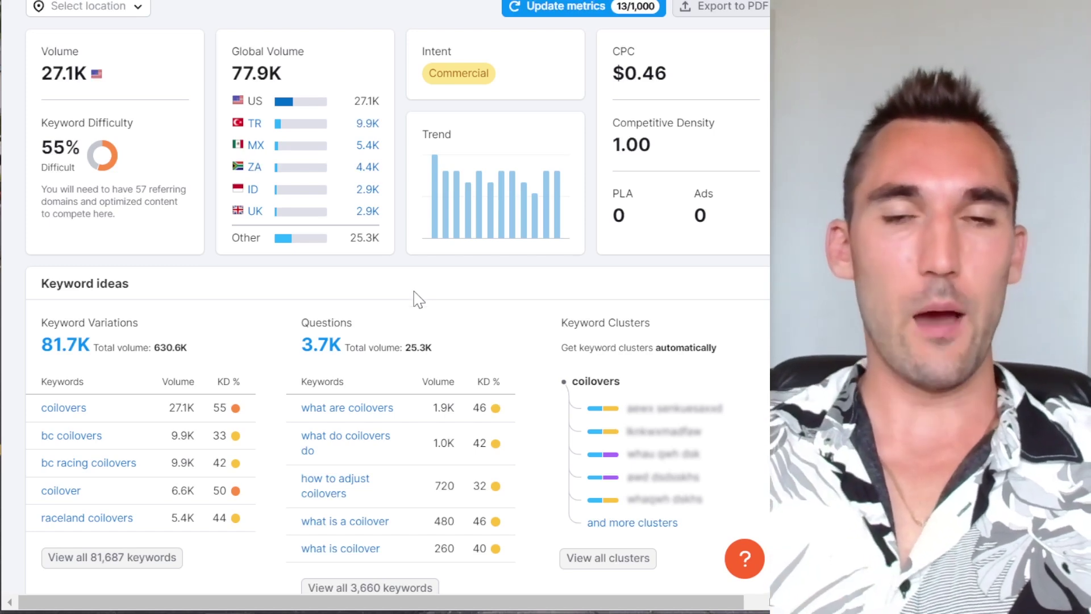
scroll(419, 299, "down", 2)
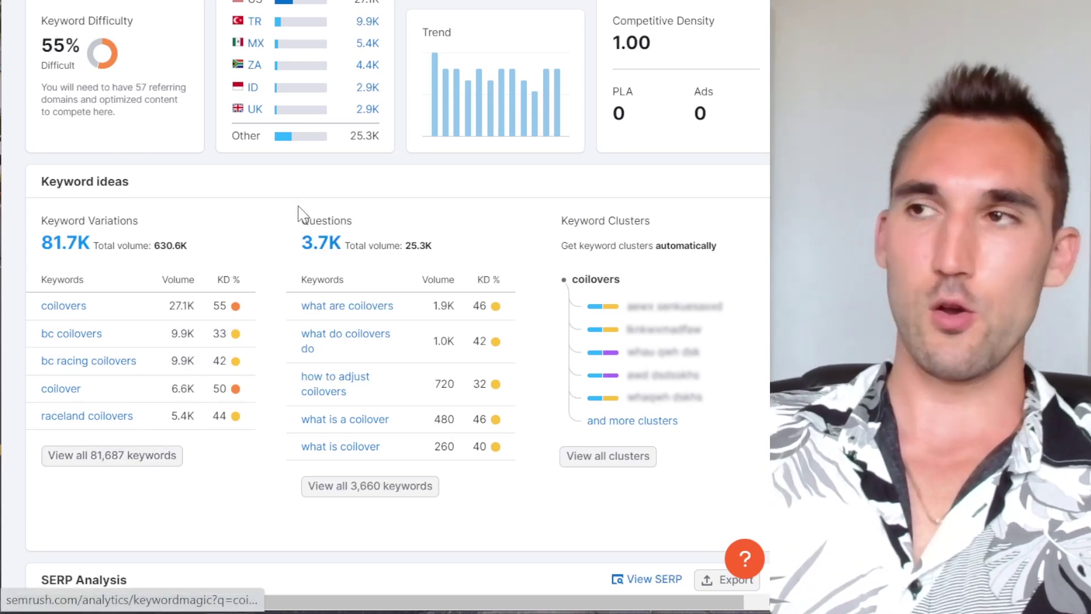
left_click_drag(300, 221, 352, 227)
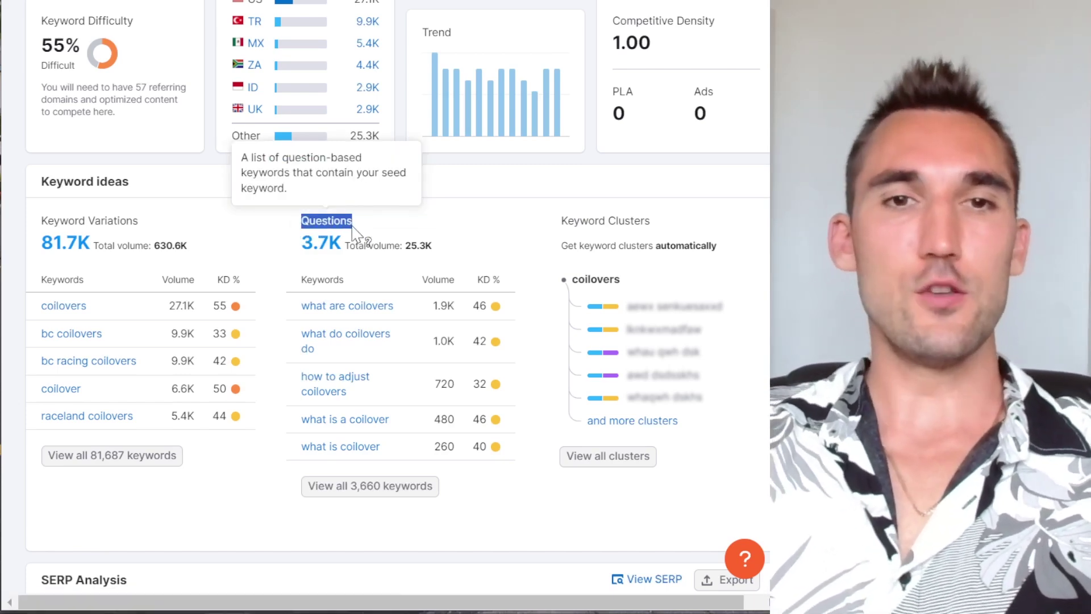
left_click(398, 216)
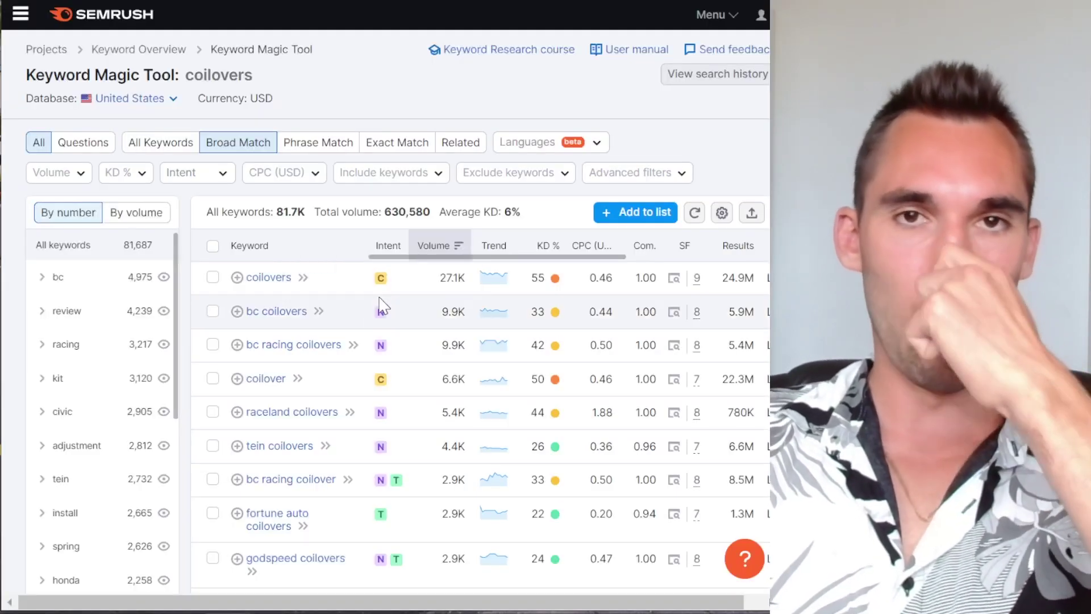
Filter coilovers keyword ideas by Questions, then All, then Related keywords.
scroll(477, 270, "down", 2)
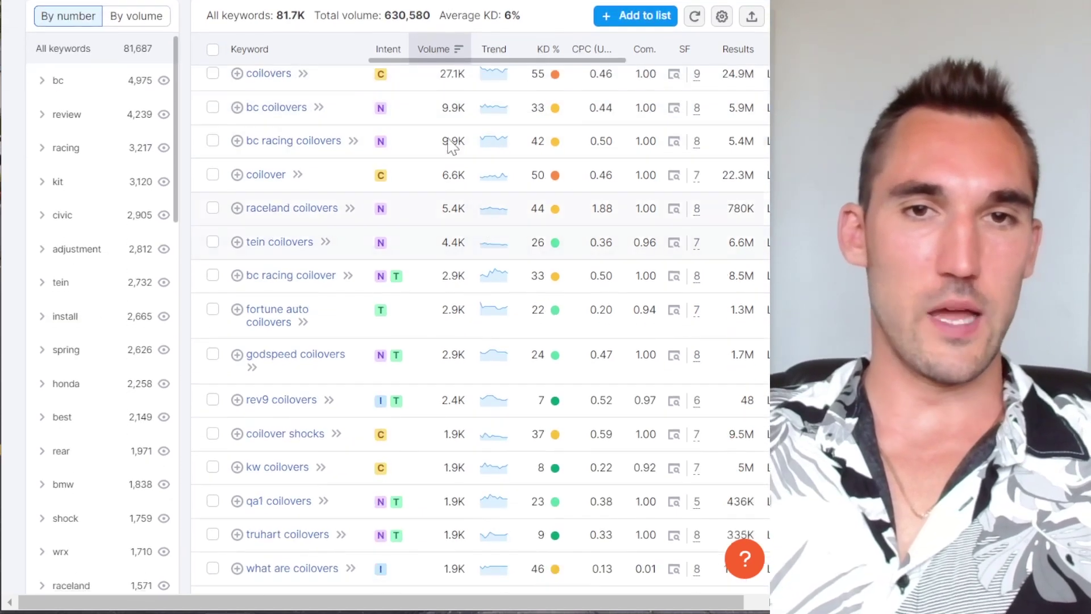
scroll(272, 199, "down", 5)
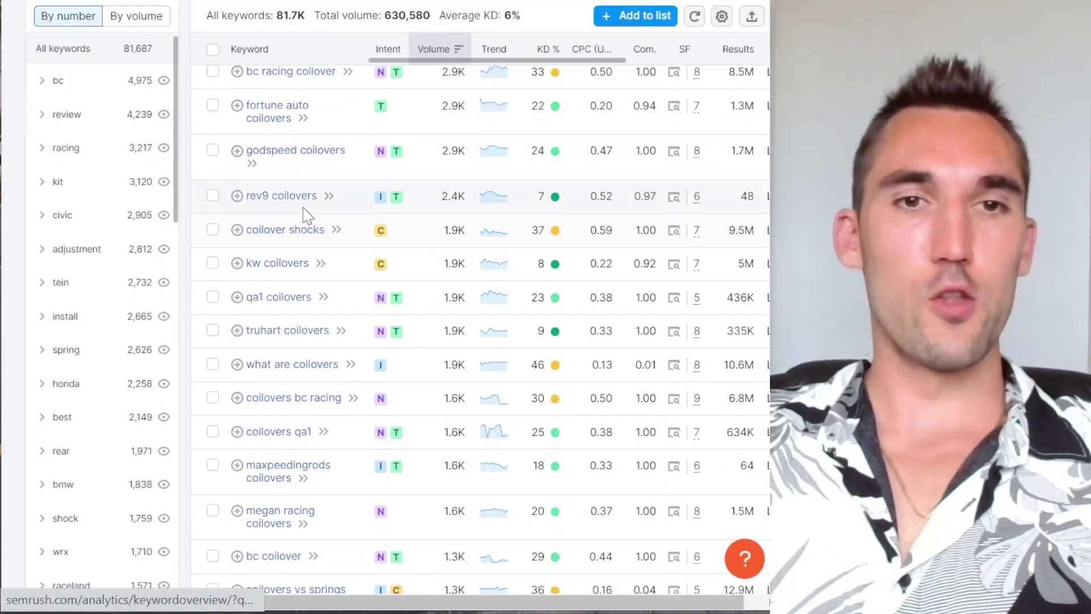
scroll(294, 278, "up", 7)
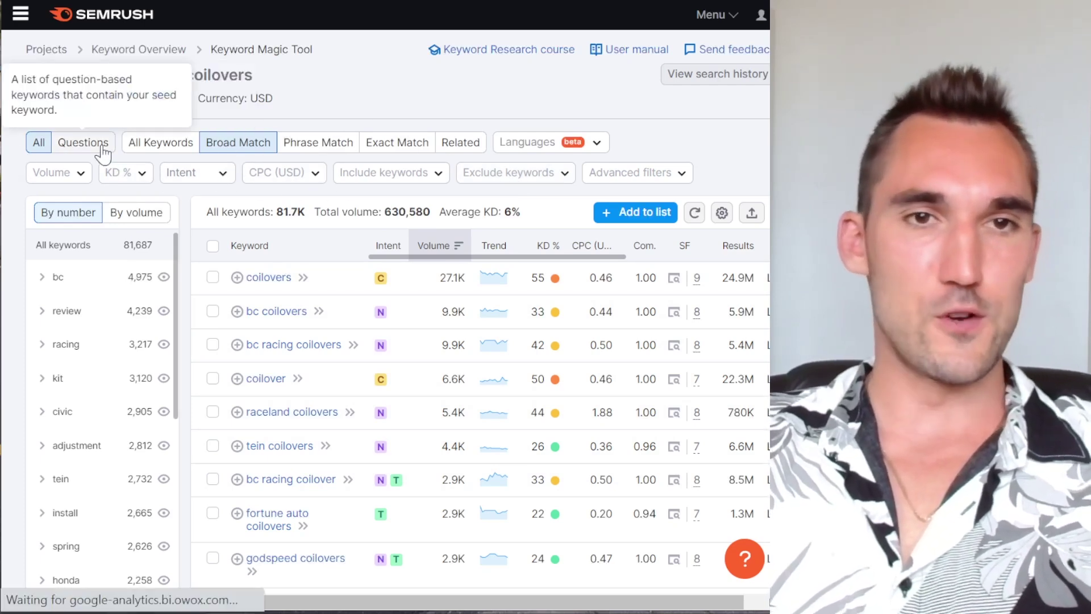
left_click(97, 149)
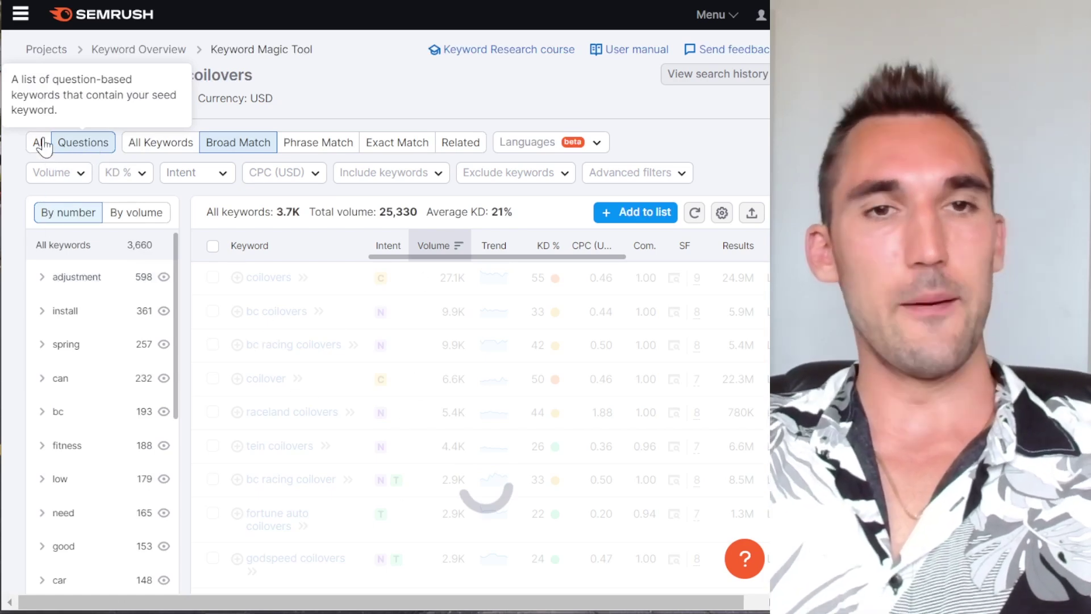
left_click(40, 143)
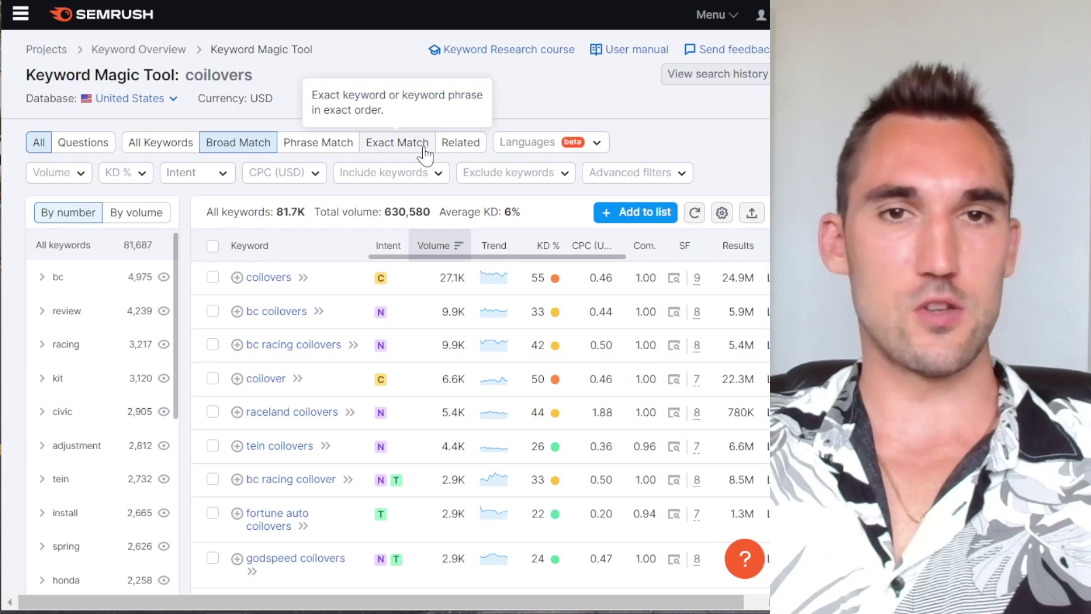
scroll(387, 242, "down", 3)
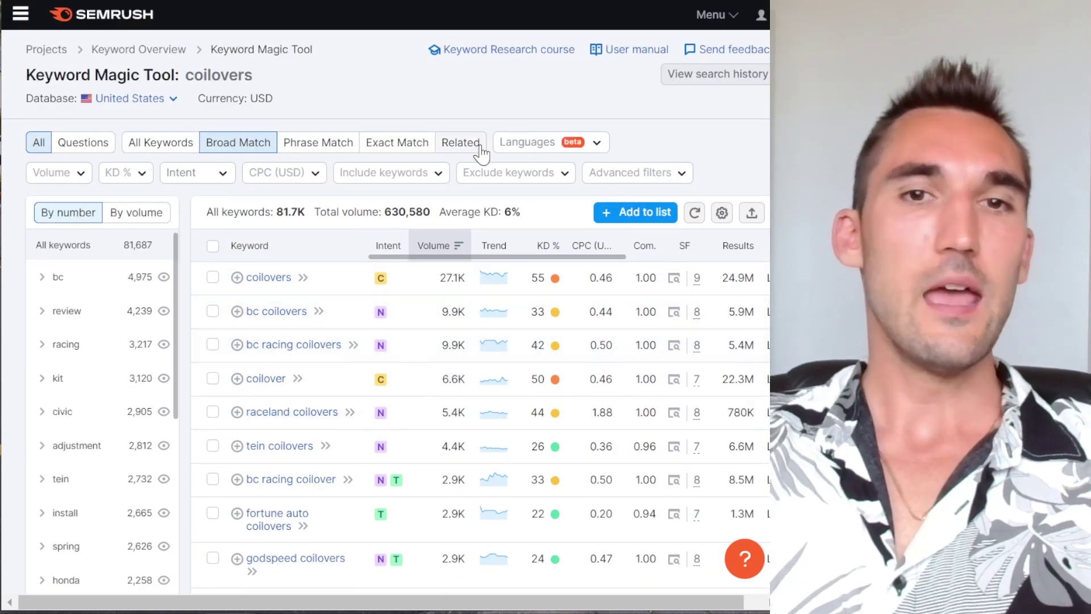
left_click(478, 145)
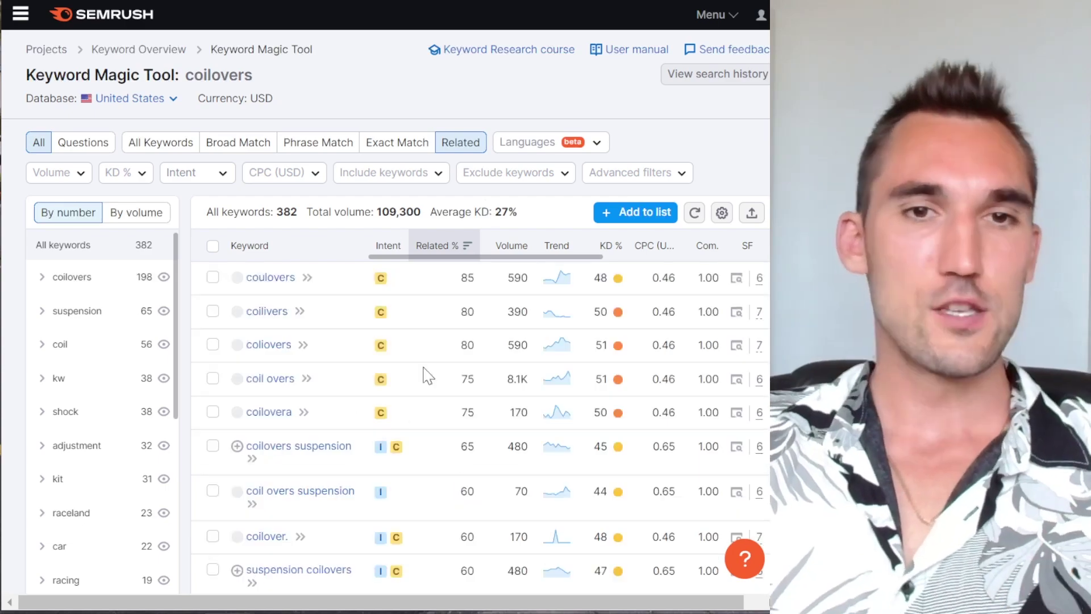
Scroll through the 382 related coilovers keywords and back.
scroll(342, 319, "down", 1)
scroll(346, 310, "down", 6)
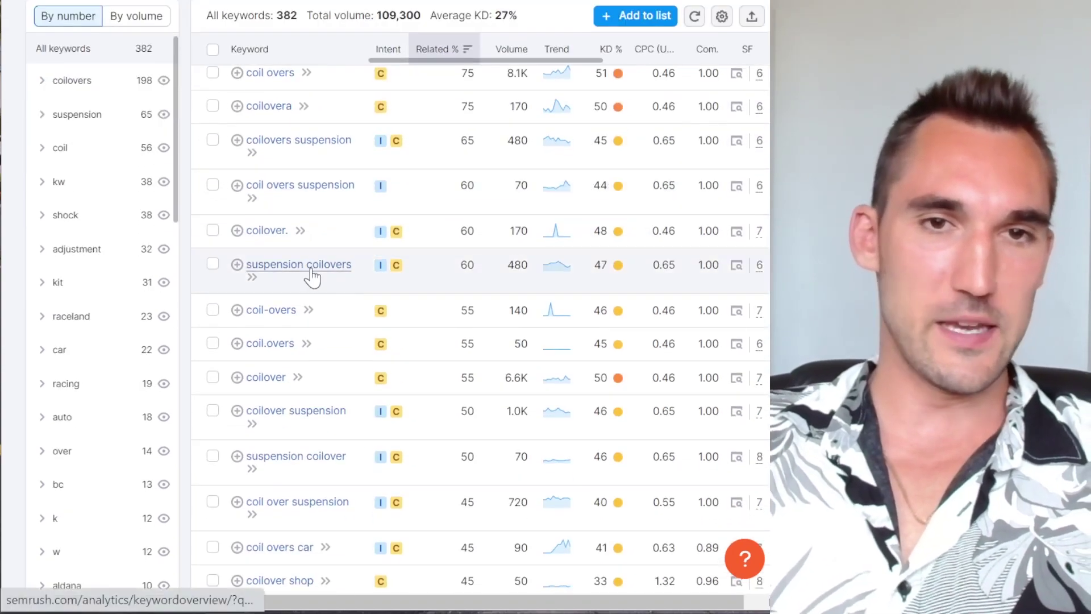
scroll(333, 307, "up", 4)
scroll(353, 290, "down", 12)
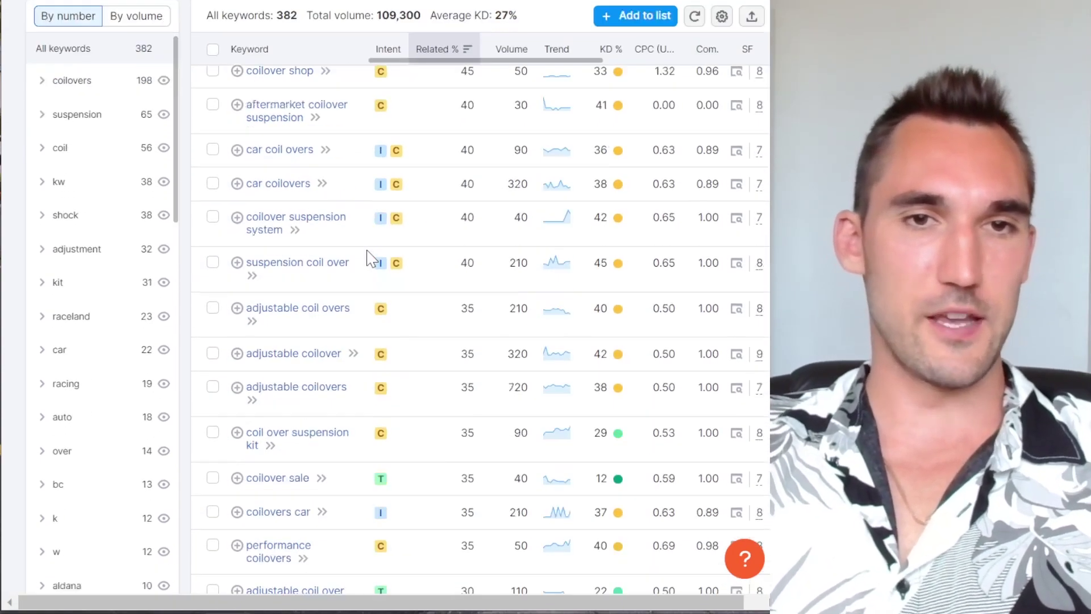
scroll(293, 309, "down", 5)
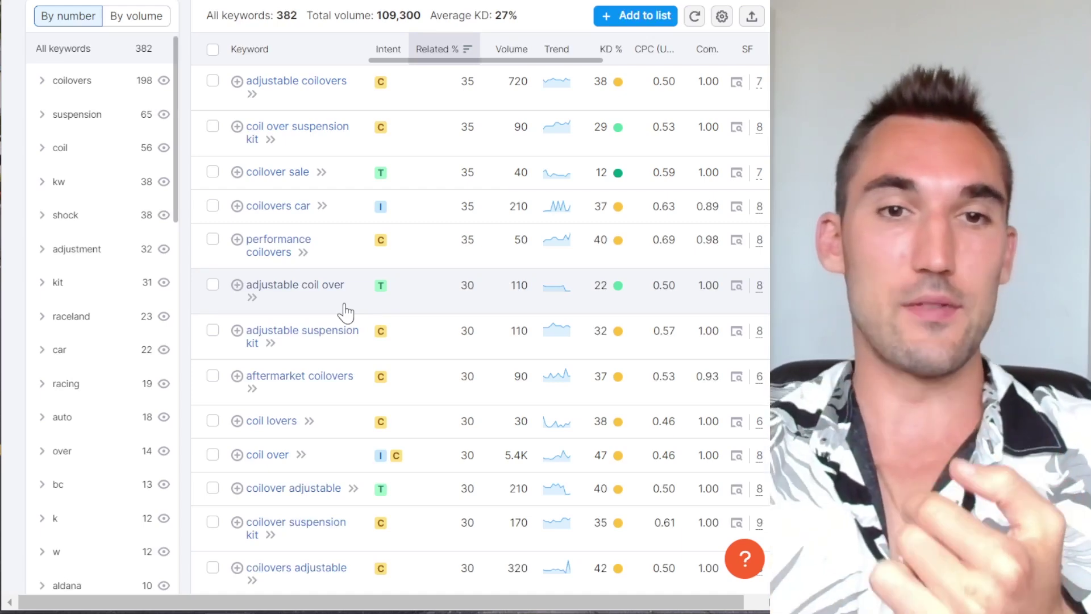
scroll(382, 339, "down", 15)
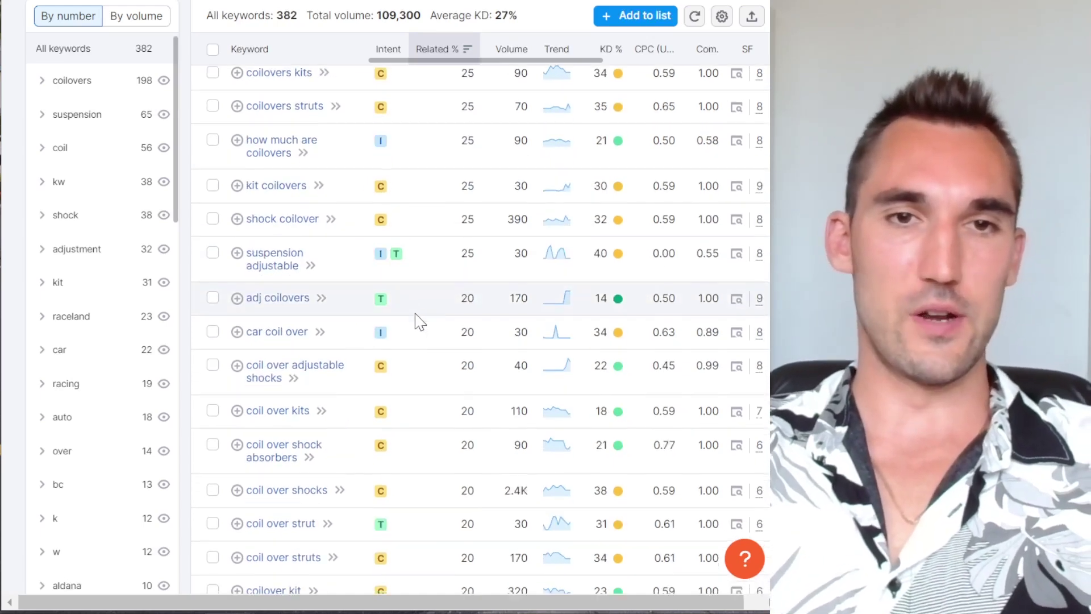
scroll(365, 390, "up", 20)
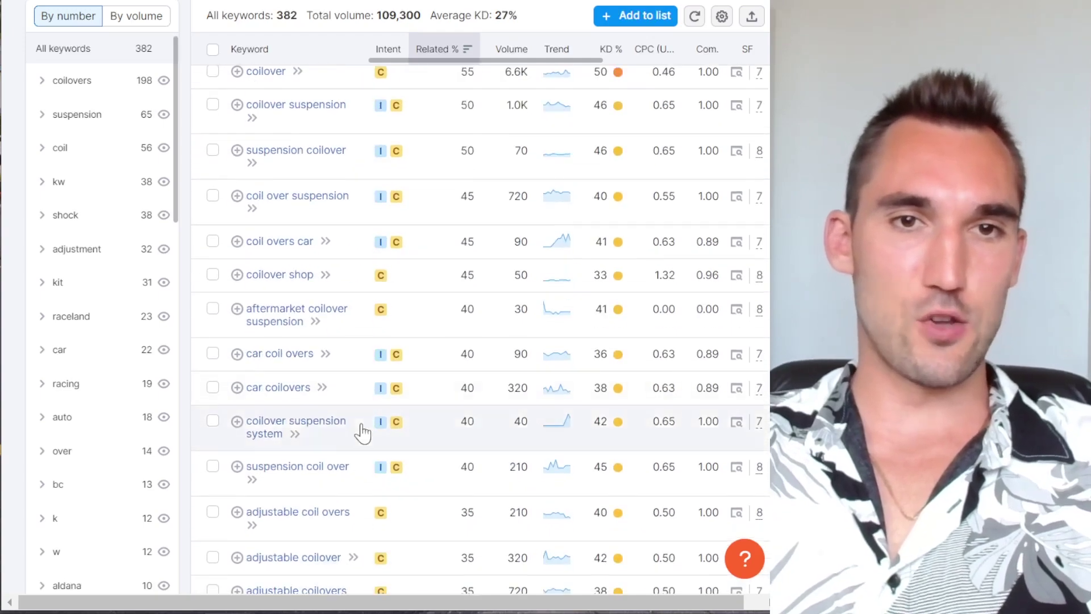
scroll(365, 284, "up", 15)
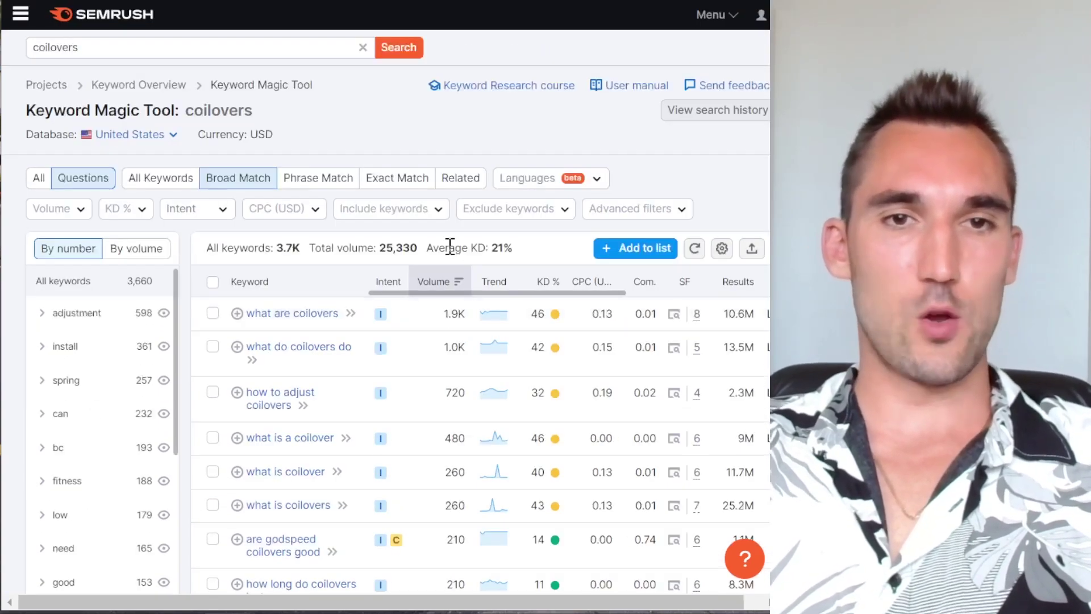
scroll(443, 245, "down", 4)
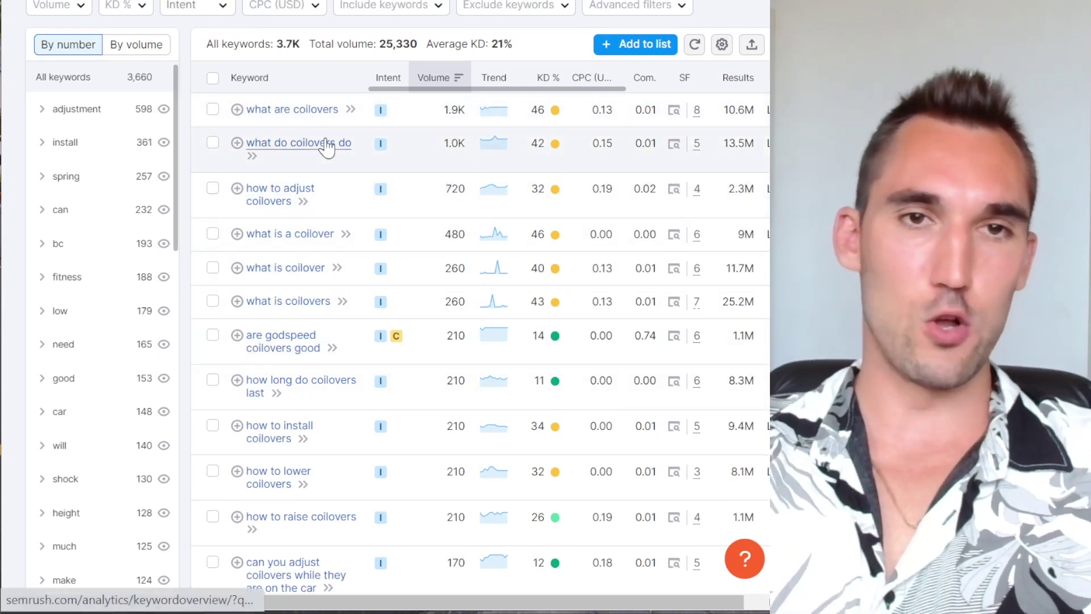
Mark the 210 volume for 'how long do coilovers last' among the question keywords.
scroll(289, 205, "down", 3)
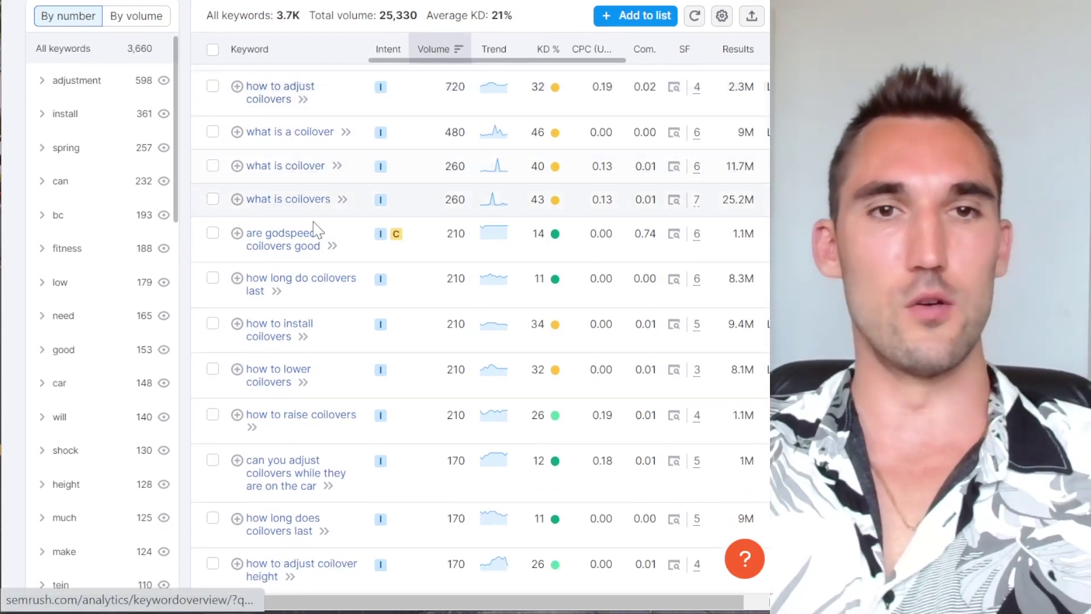
scroll(291, 247, "down", 2)
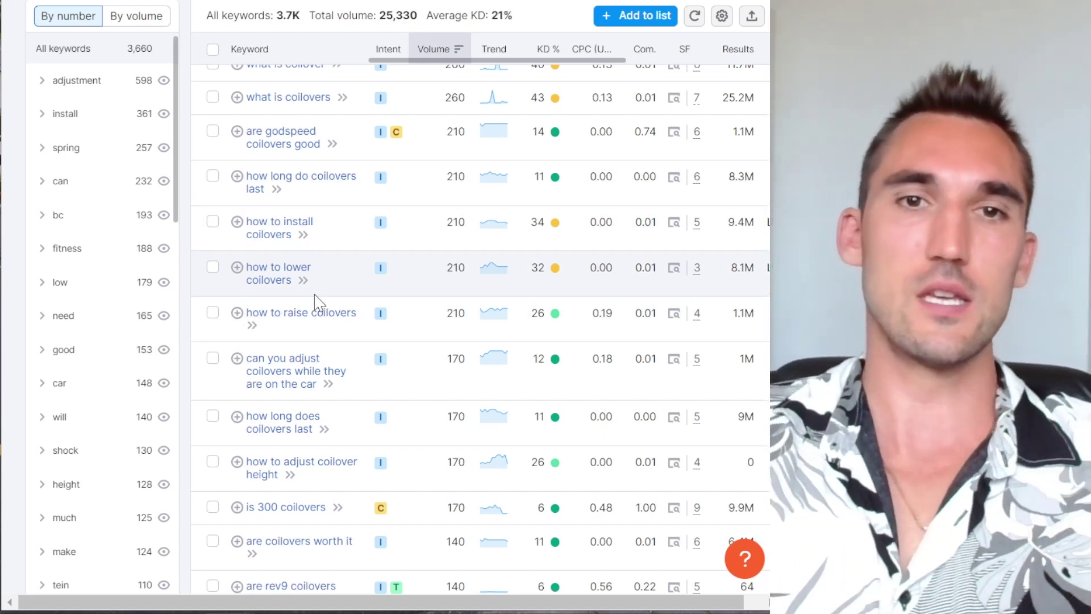
left_click_drag(475, 180, 446, 179)
scroll(470, 215, "up", 4)
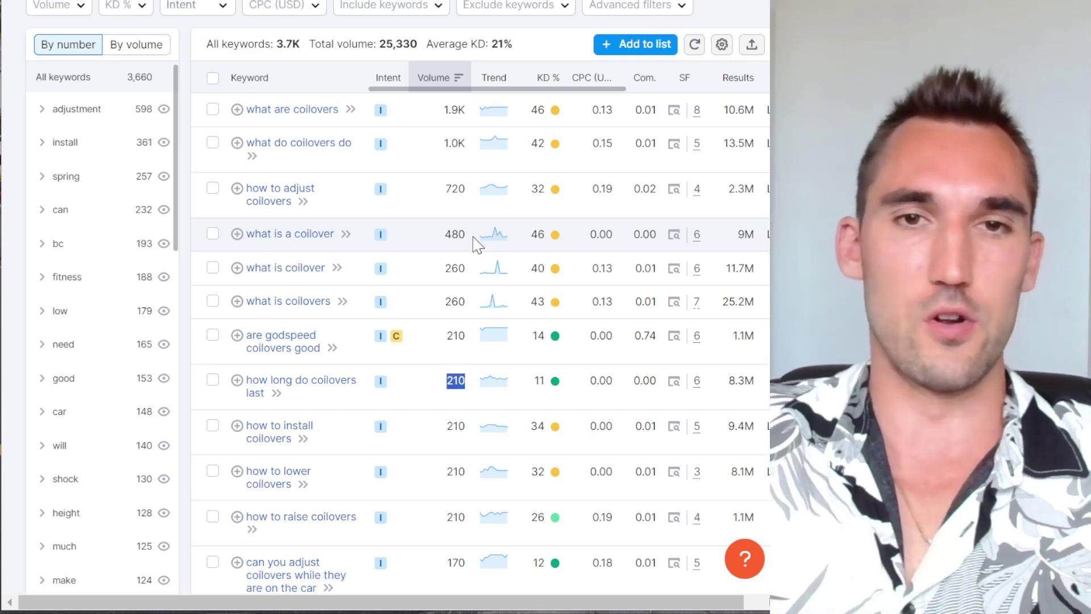
scroll(476, 243, "up", 4)
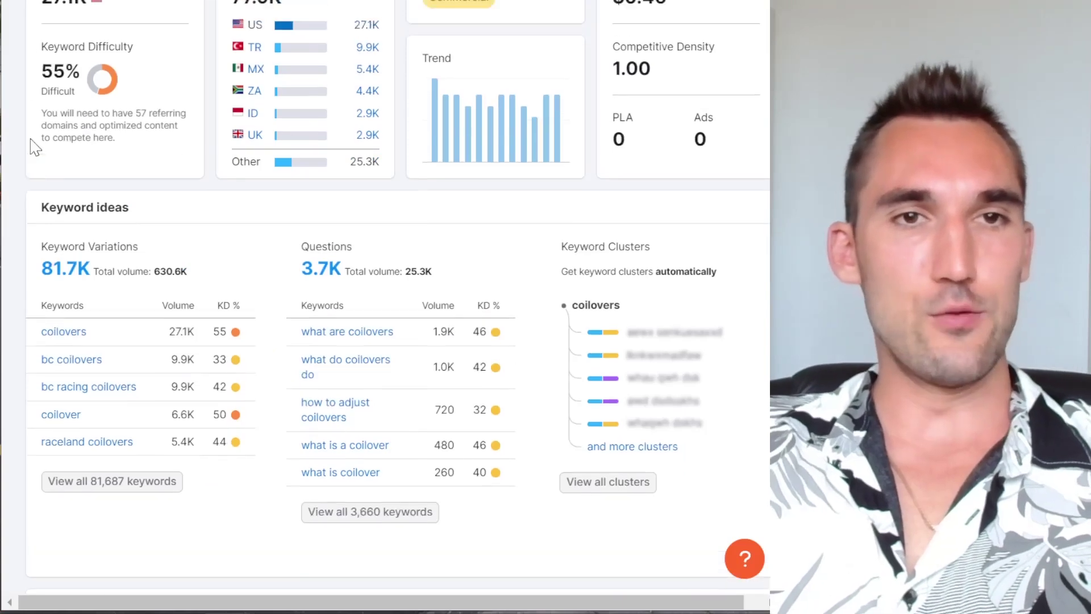
scroll(34, 147, "up", 5)
Run a Domain Overview for the pasted coiloverdepot.com address.
left_click(26, 18)
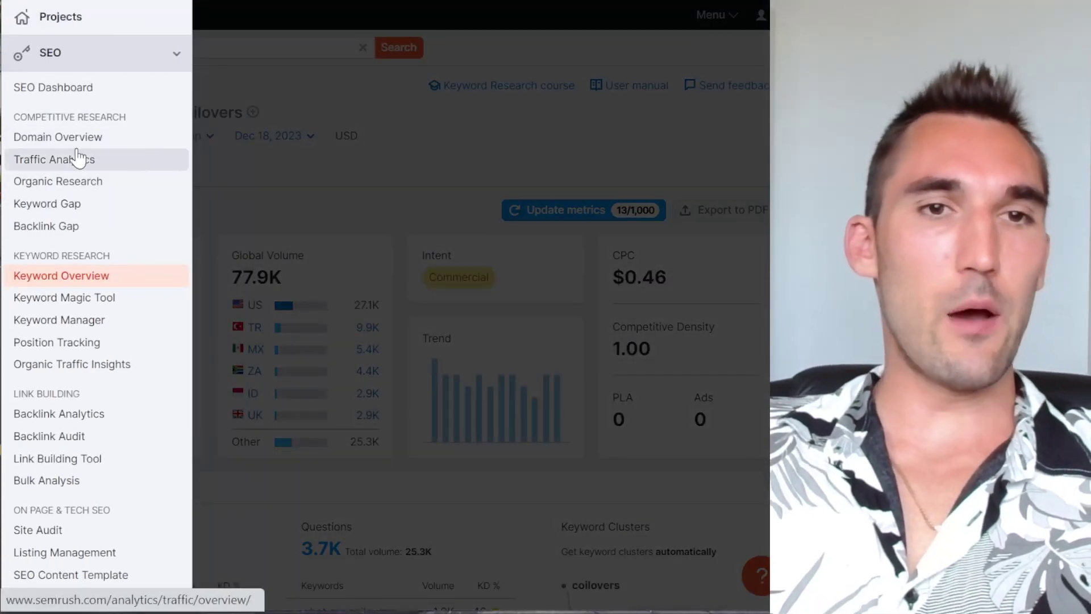
left_click(72, 143)
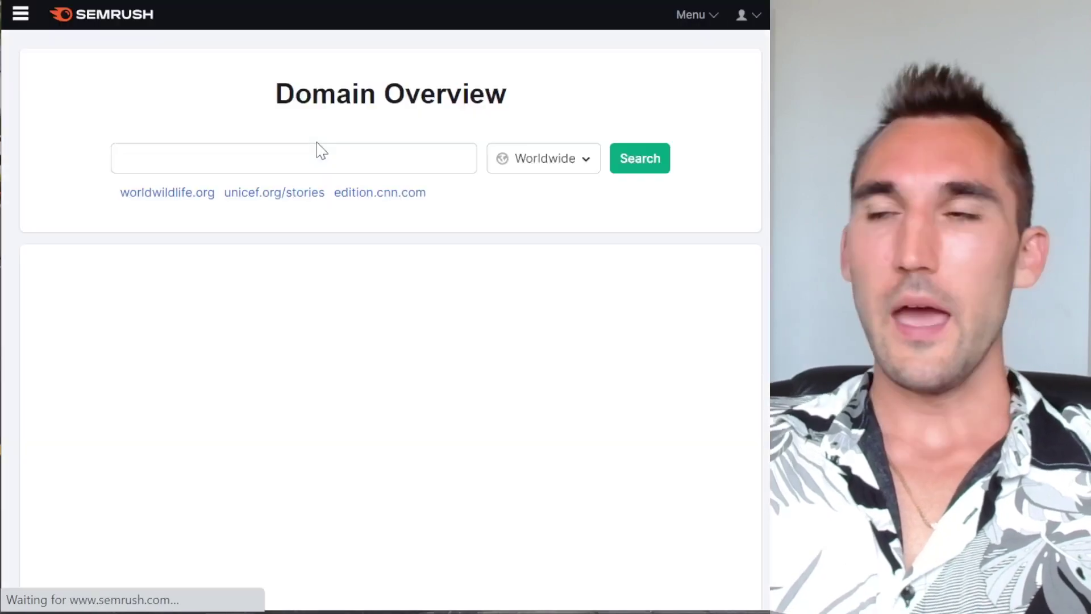
left_click(319, 157)
type("https://coiloverdepot.com/")
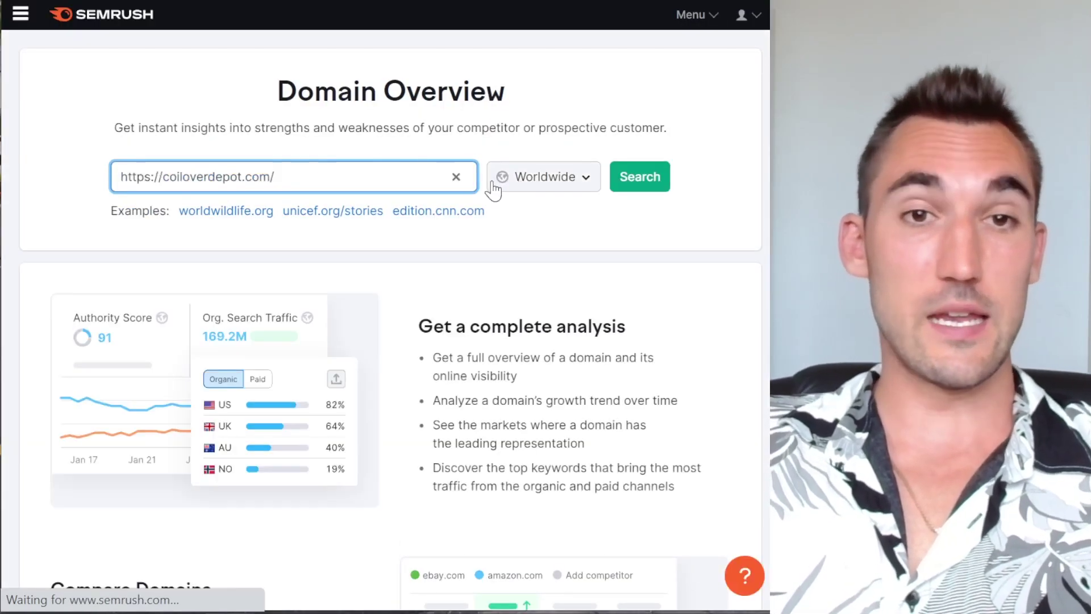
left_click(627, 181)
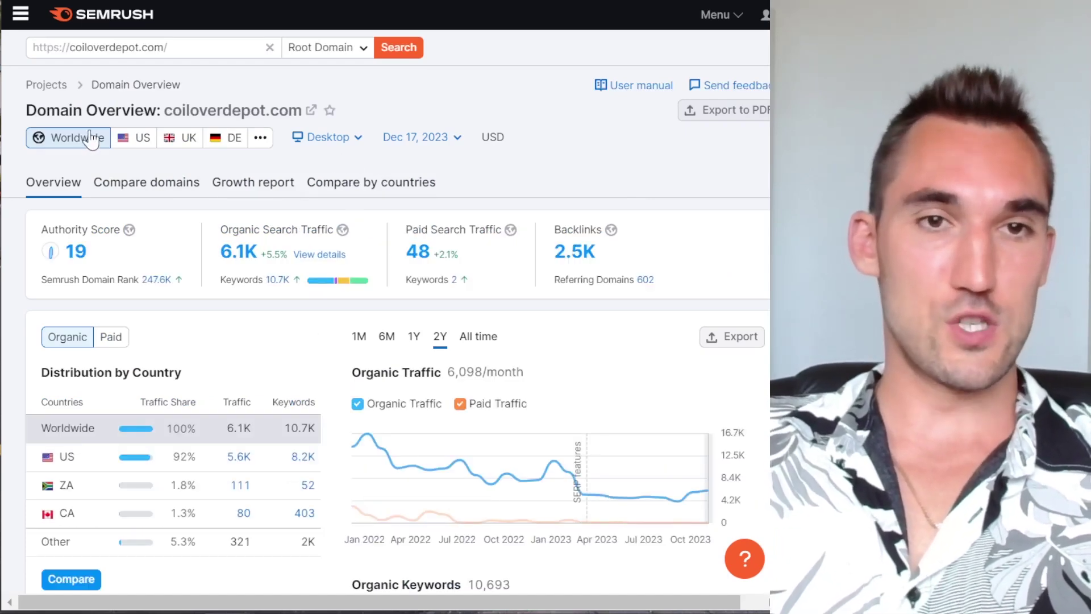
Highlight coiloverdepot.com's 6,098/month organic traffic and its Organic Keywords count.
scroll(290, 241, "down", 2)
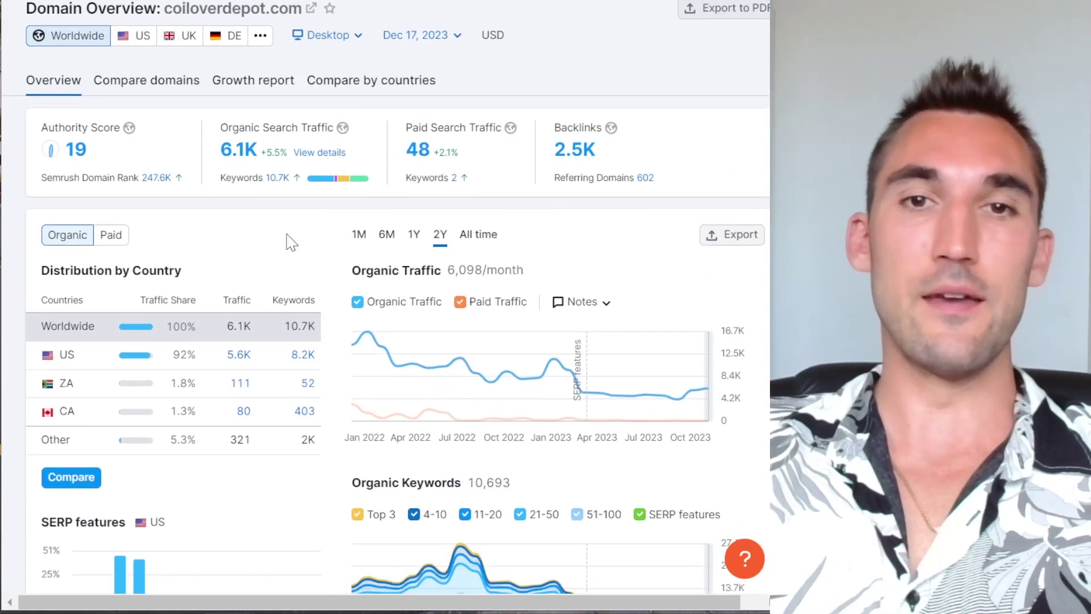
scroll(550, 307, "down", 2)
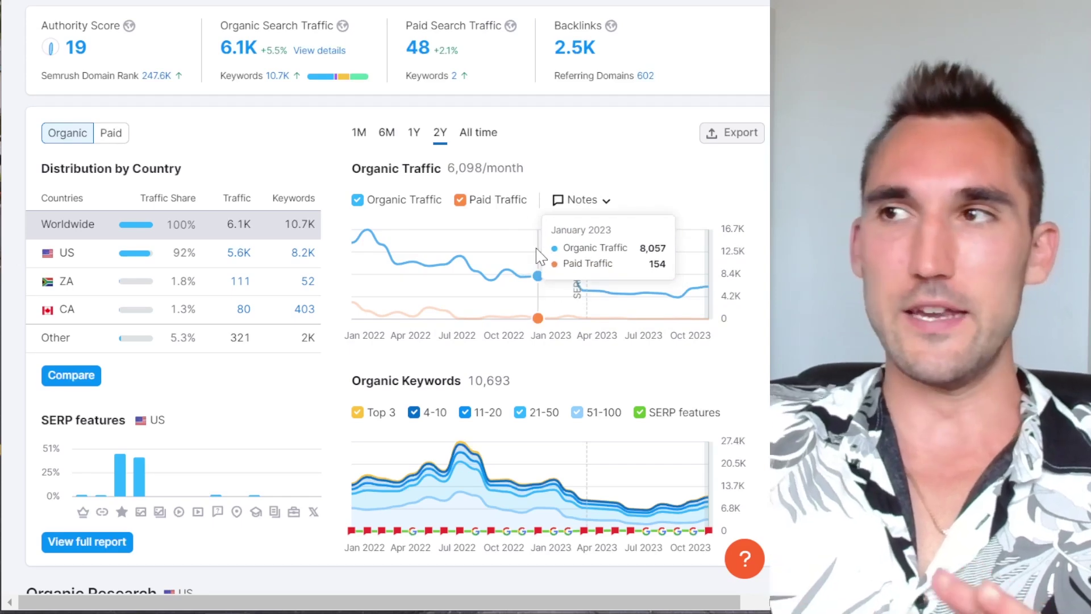
left_click_drag(448, 168, 533, 173)
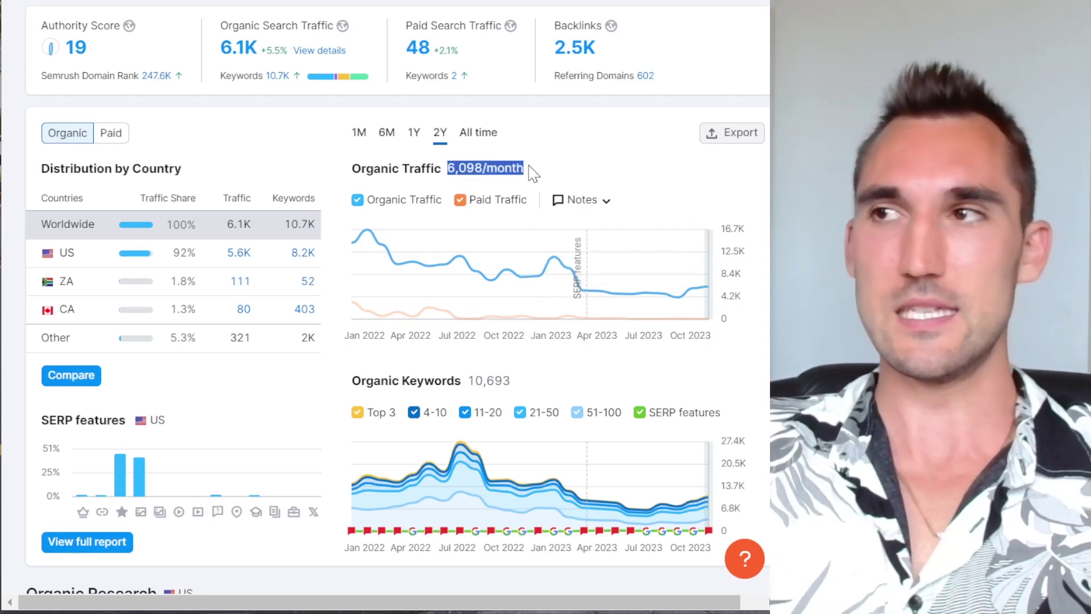
left_click(534, 173)
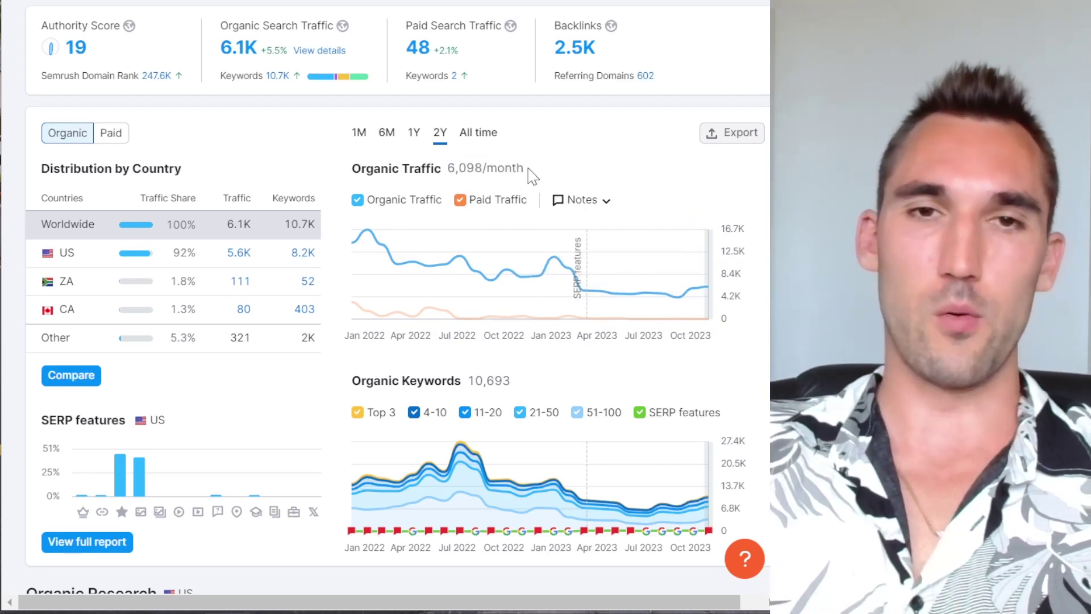
scroll(532, 176, "down", 3)
left_click_drag(352, 176, 518, 180)
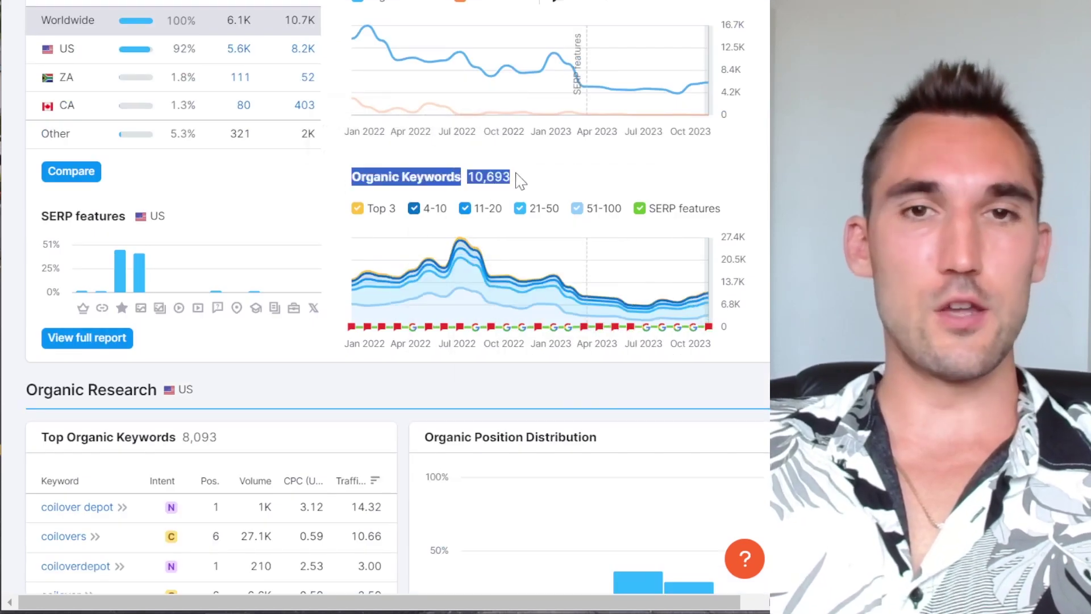
left_click(527, 181)
mouse_move(635, 257)
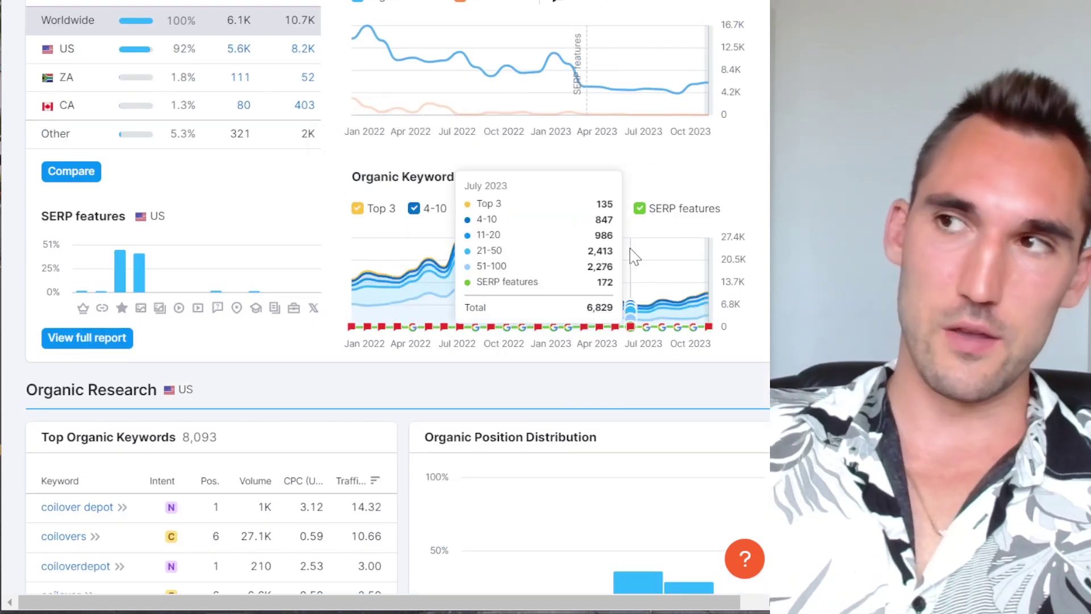
scroll(272, 261, "down", 5)
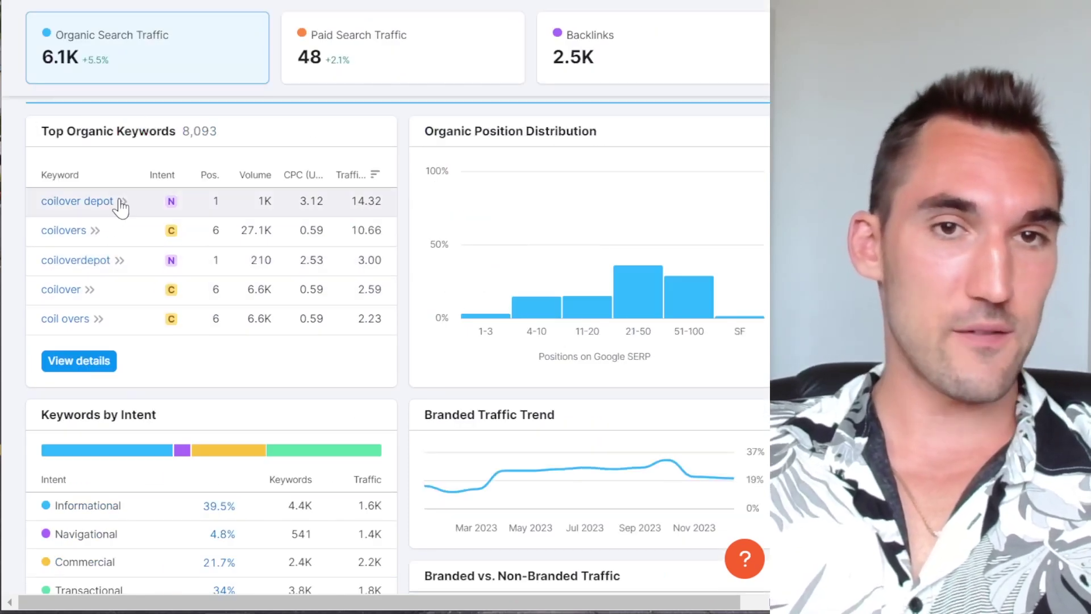
scroll(136, 193, "down", 5)
scroll(132, 238, "up", 2)
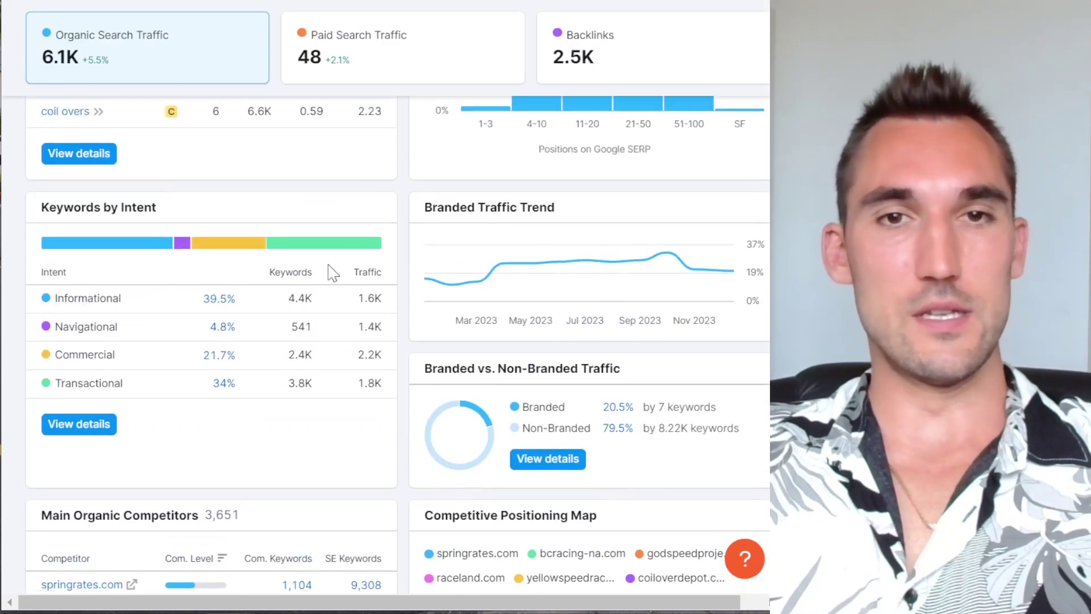
scroll(244, 293, "down", 5)
scroll(301, 306, "down", 2)
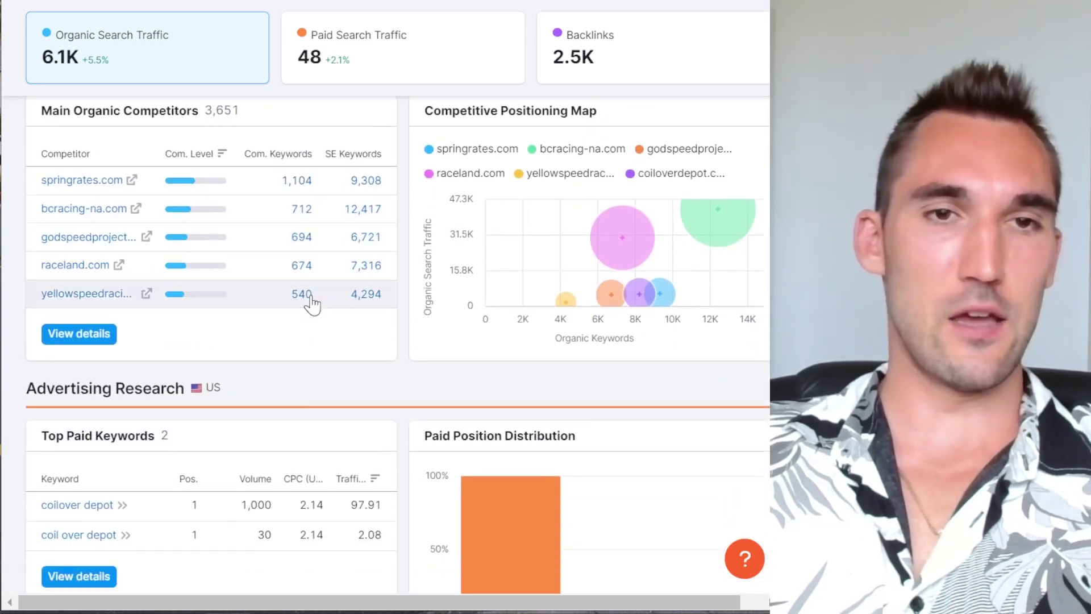
scroll(349, 343, "up", 2)
scroll(574, 255, "down", 4)
scroll(231, 365, "down", 1)
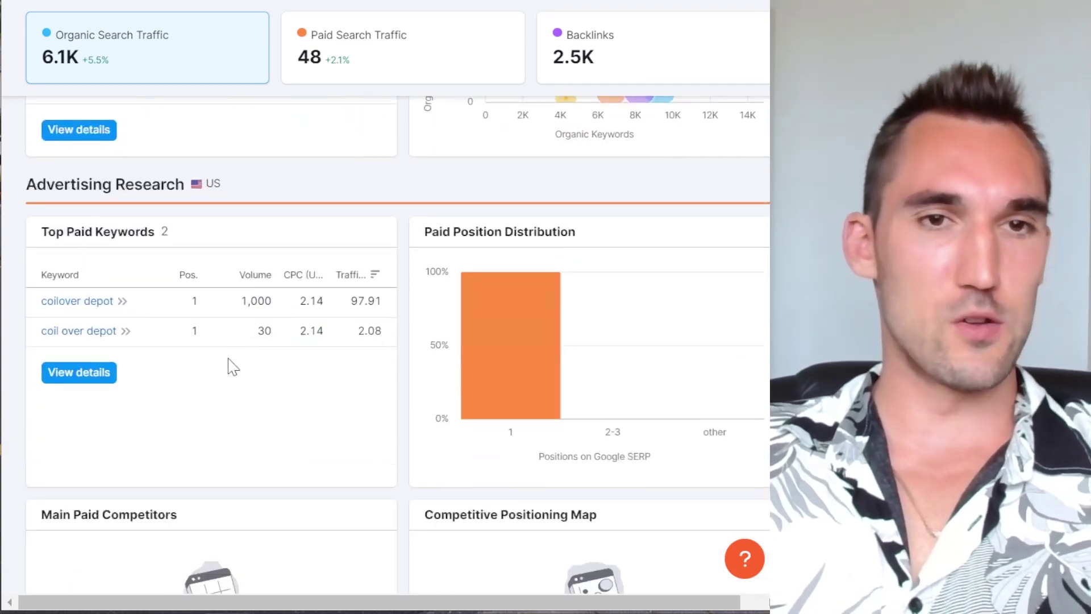
scroll(244, 341, "down", 12)
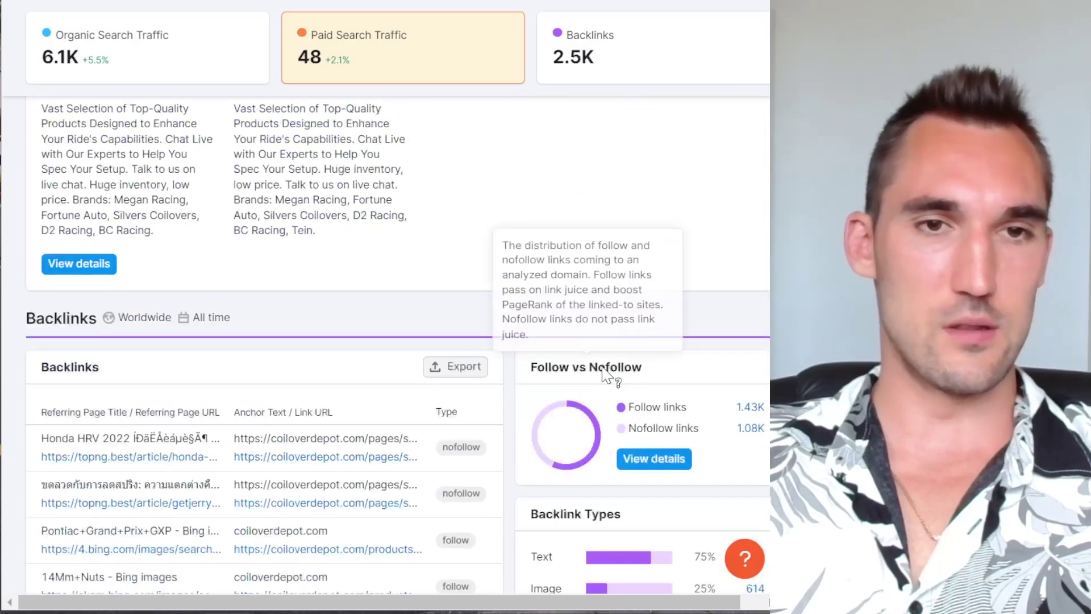
scroll(375, 358, "up", 18)
scroll(375, 358, "up", 8)
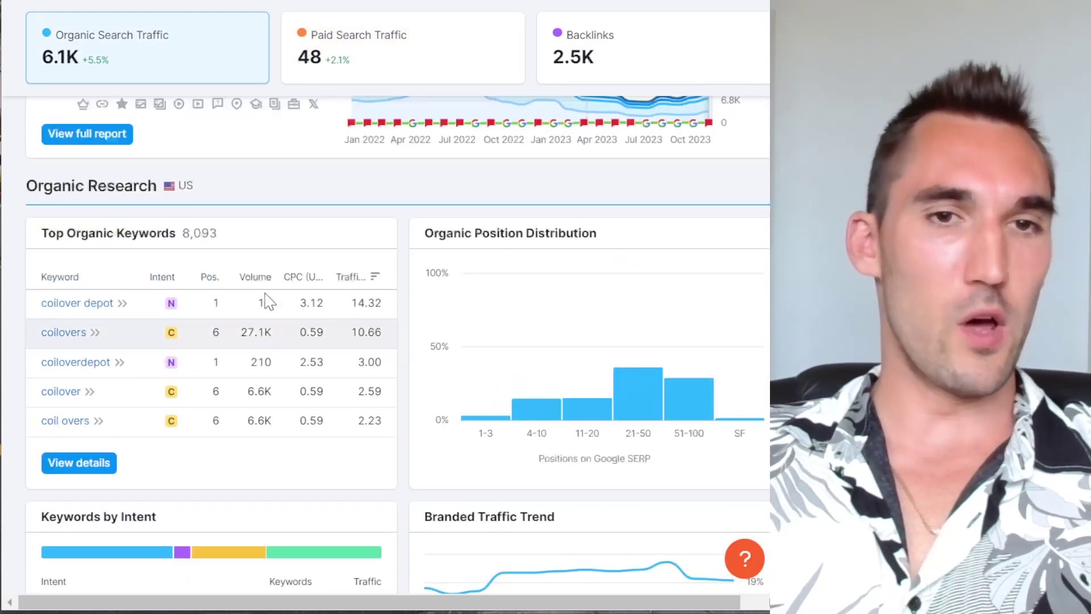
left_click_drag(42, 232, 209, 233)
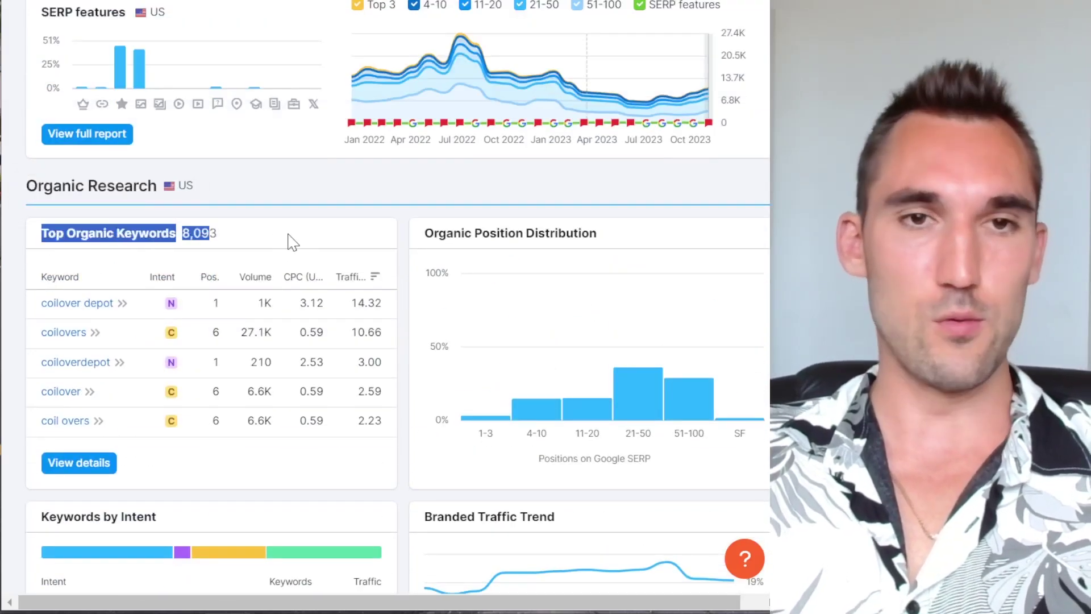
scroll(293, 241, "down", 2)
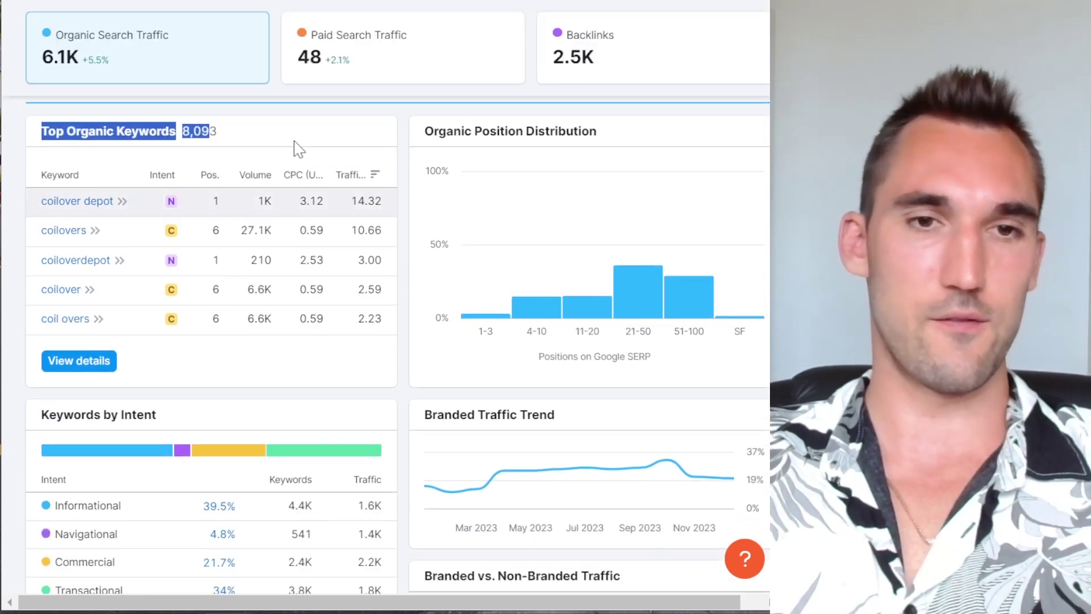
scroll(300, 136, "down", 4)
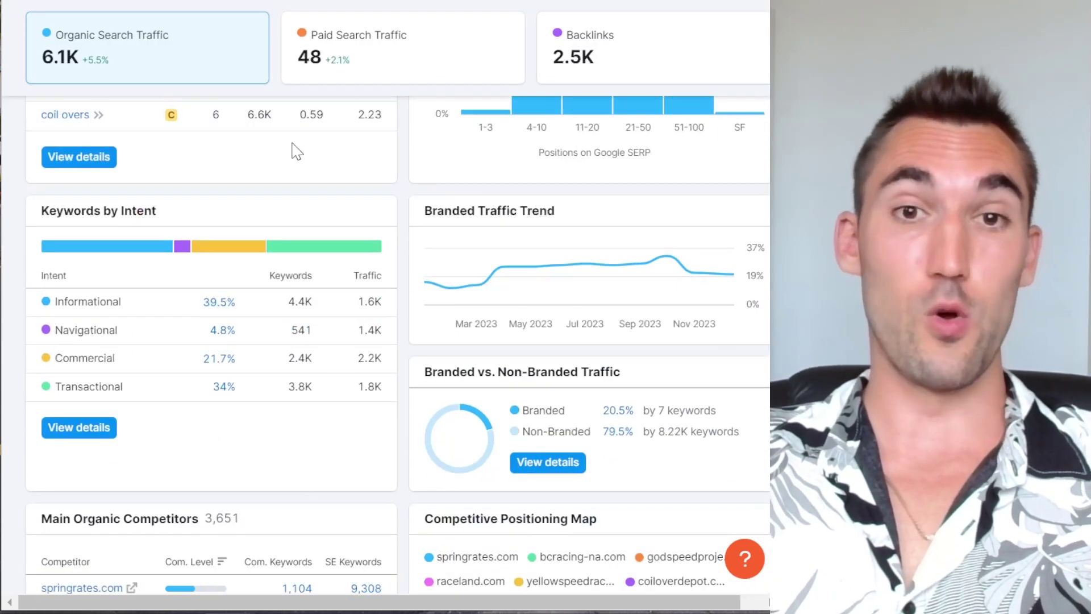
scroll(292, 151, "down", 5)
left_click_drag(39, 215, 273, 214)
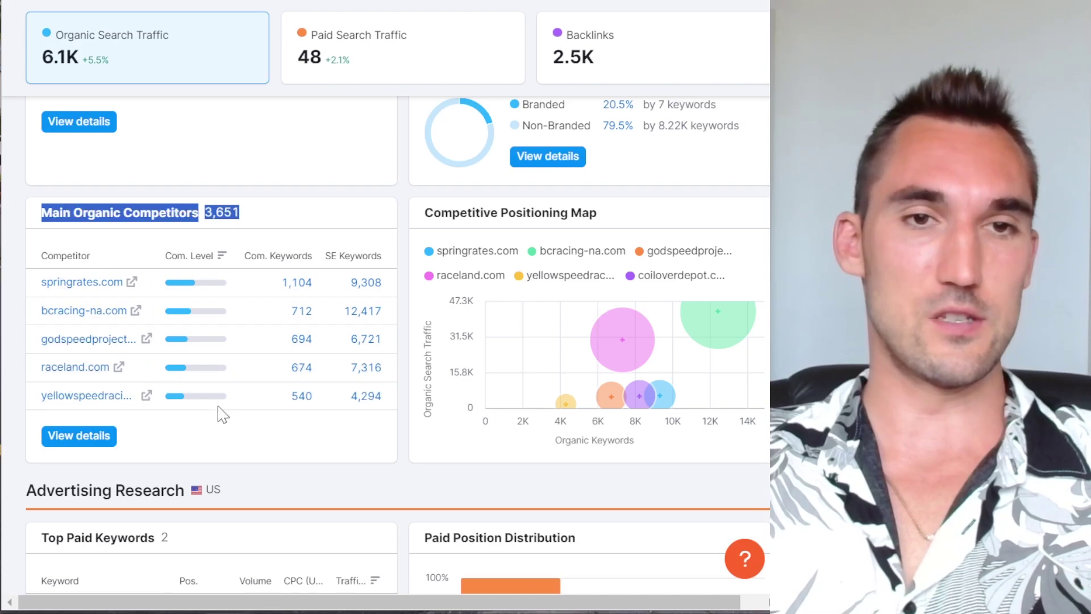
scroll(271, 226, "up", 10)
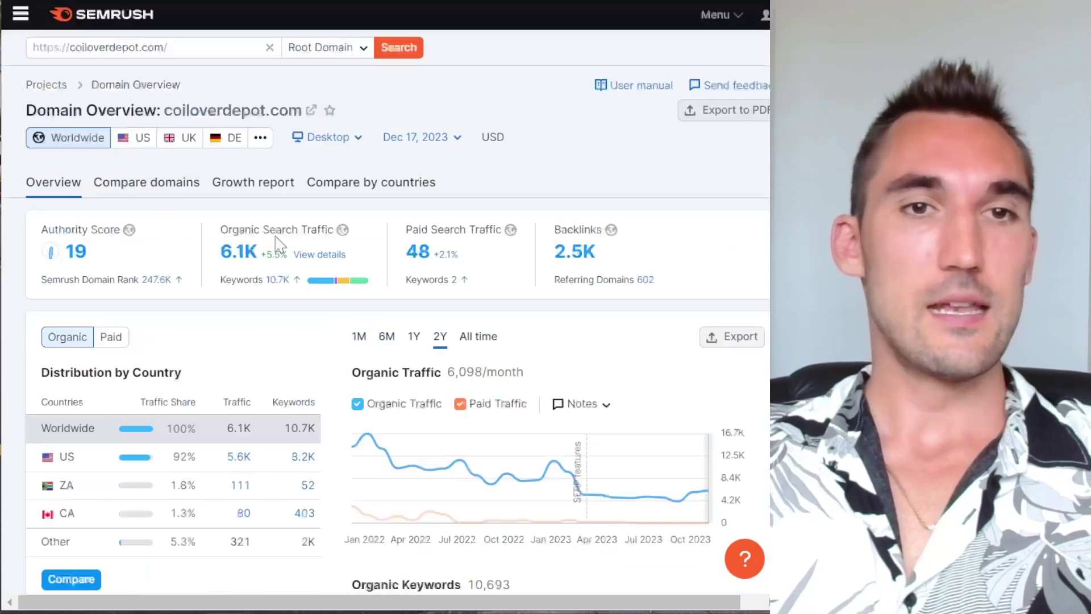
left_click(20, 16)
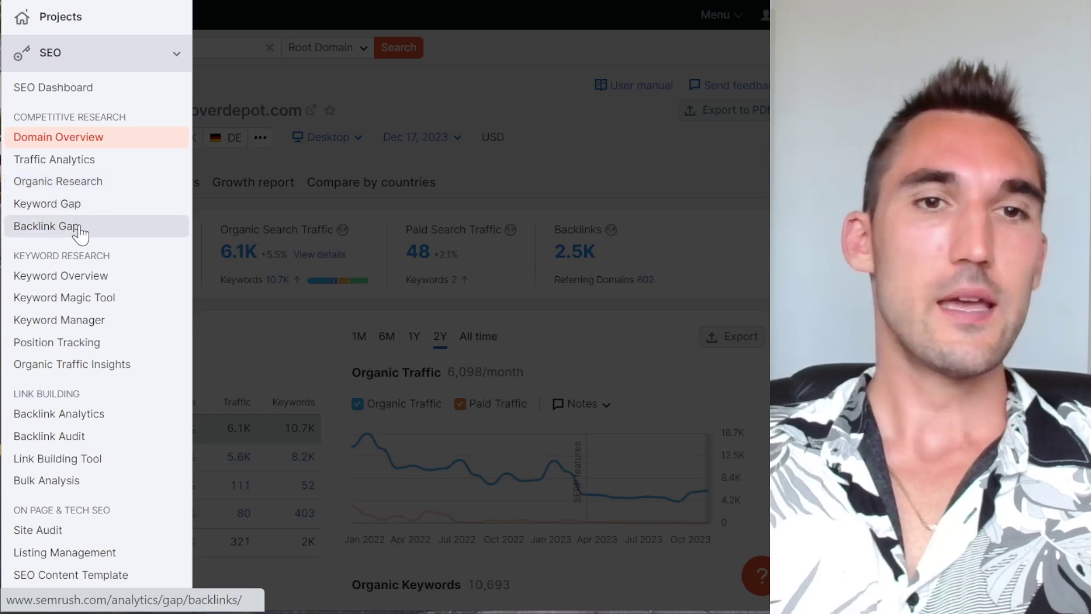
Compare shop.nefariousracing.com against competitor coiloverdepot.com in Keyword Gap.
left_click(72, 205)
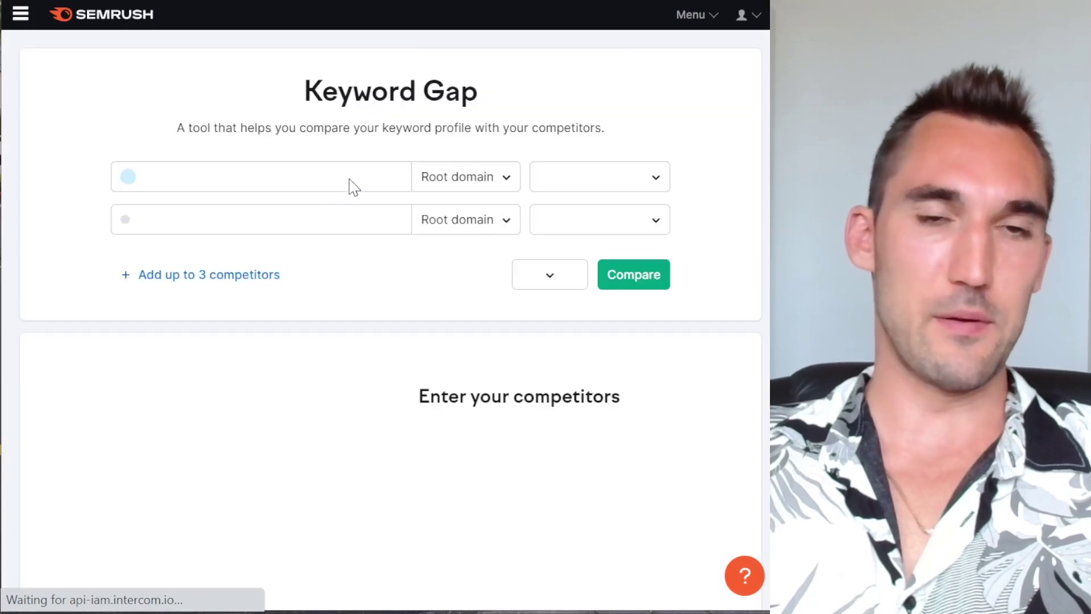
left_click(258, 170)
left_click(287, 220)
type("https://coiloverdepot.com")
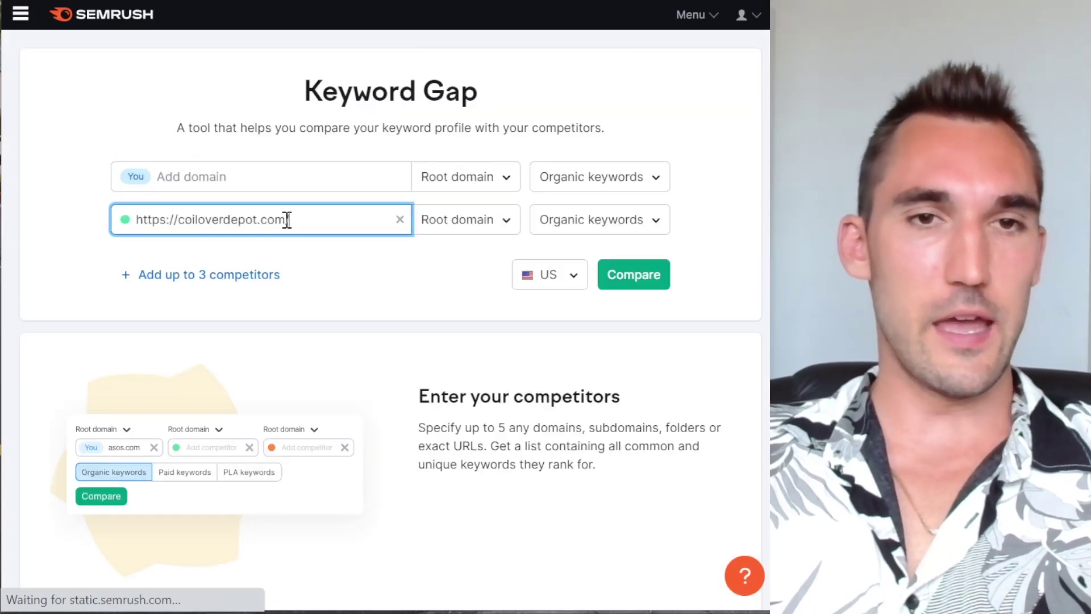
left_click(276, 177)
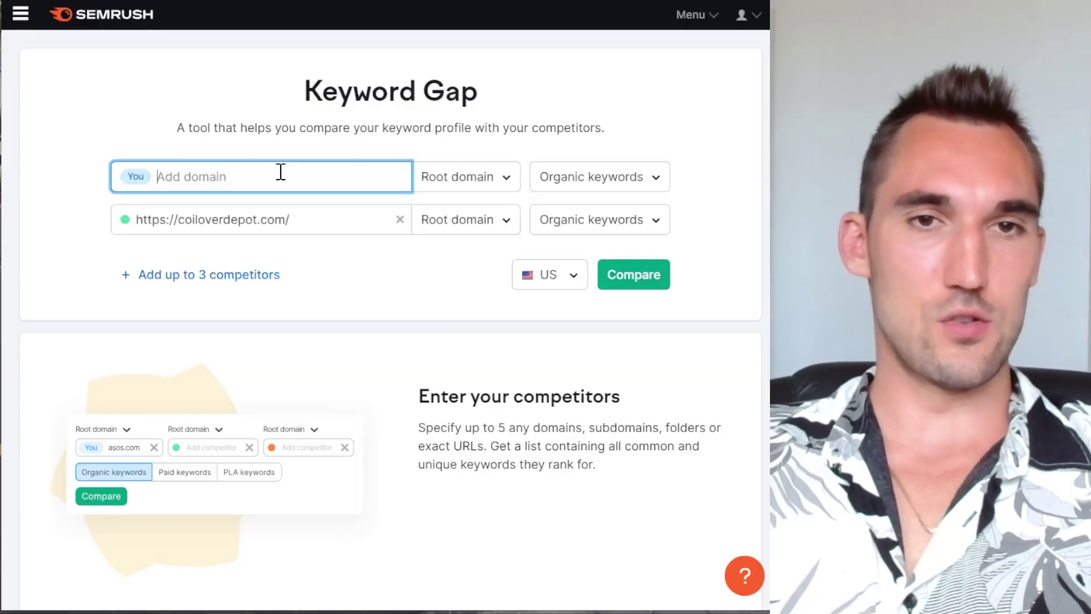
type("https://shop.nefariousracing.com/")
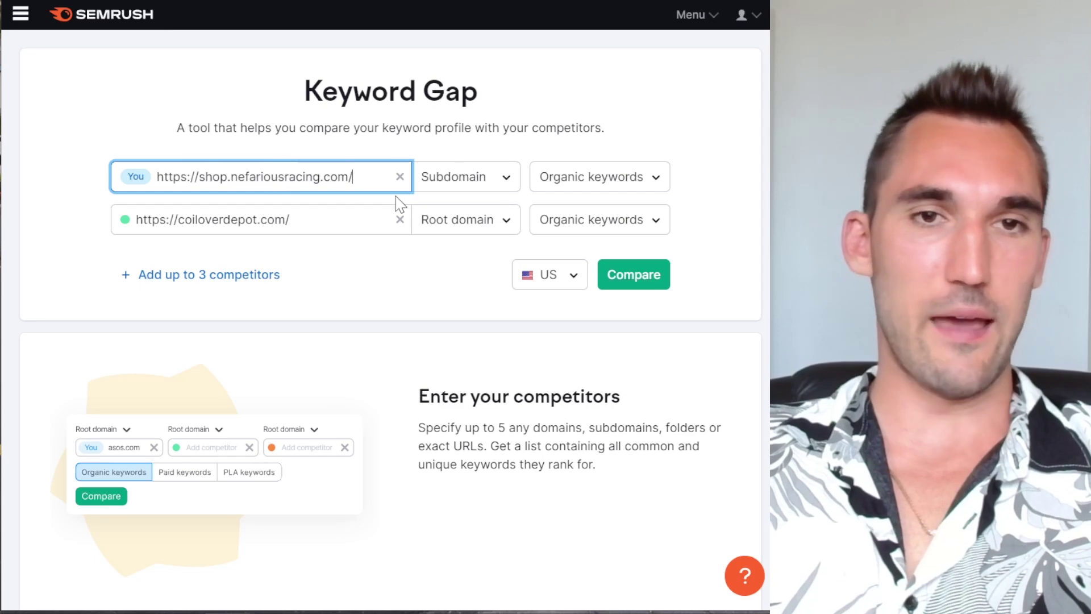
left_click(629, 275)
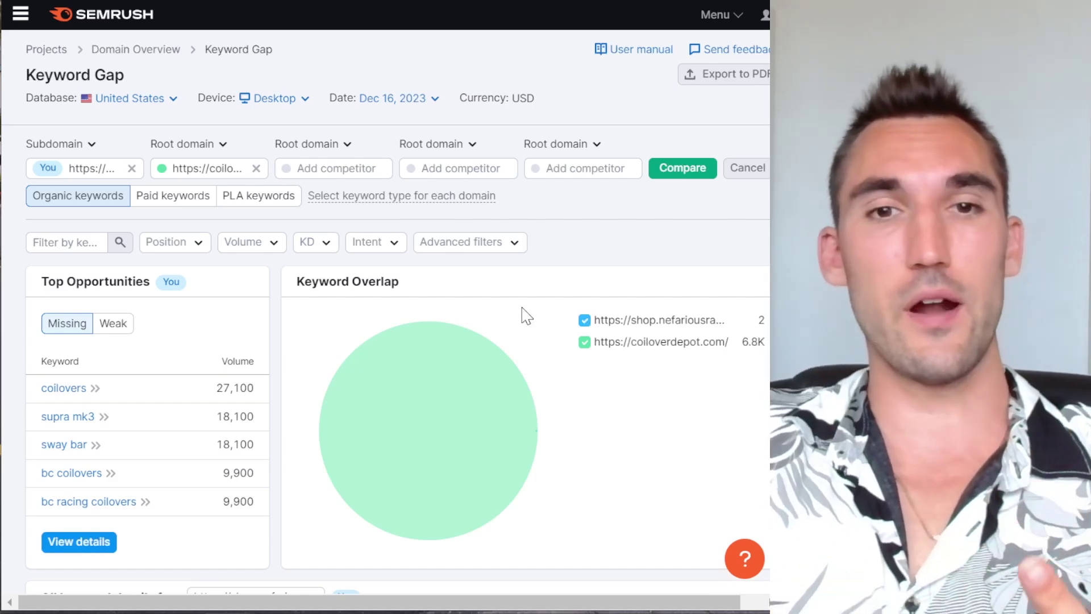
Show the keywords the shop is missing versus coiloverdepot.com and scroll through them.
scroll(527, 316, "down", 8)
scroll(414, 367, "up", 5)
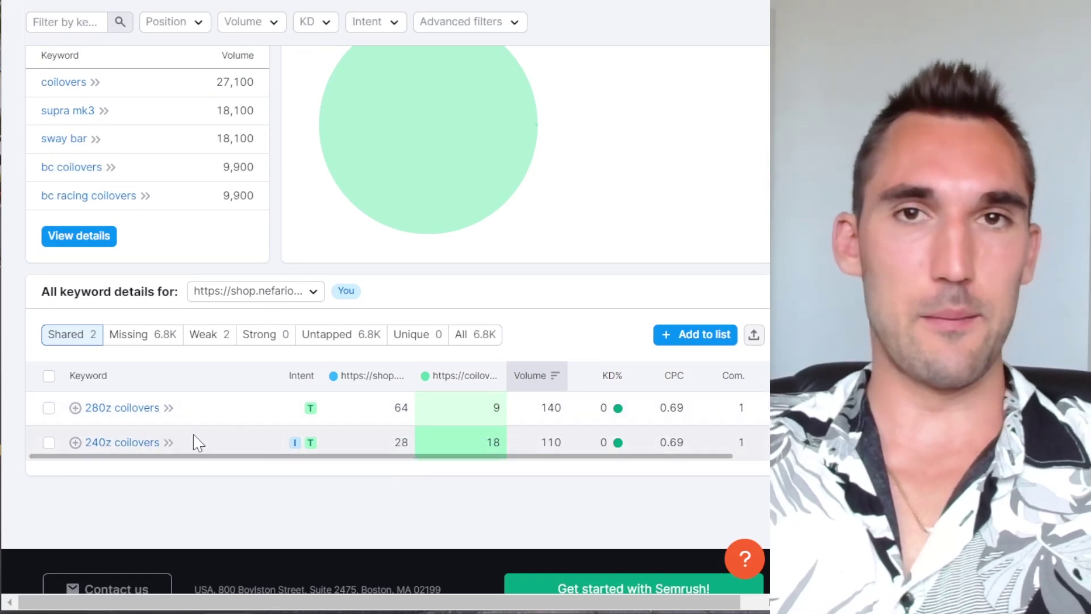
left_click(148, 344)
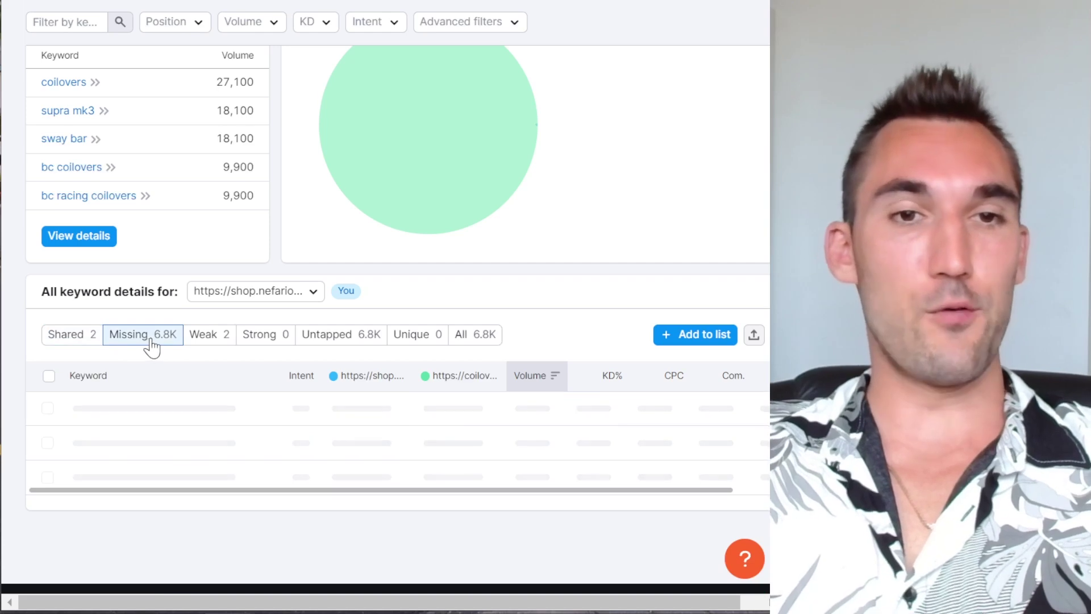
scroll(265, 359, "down", 2)
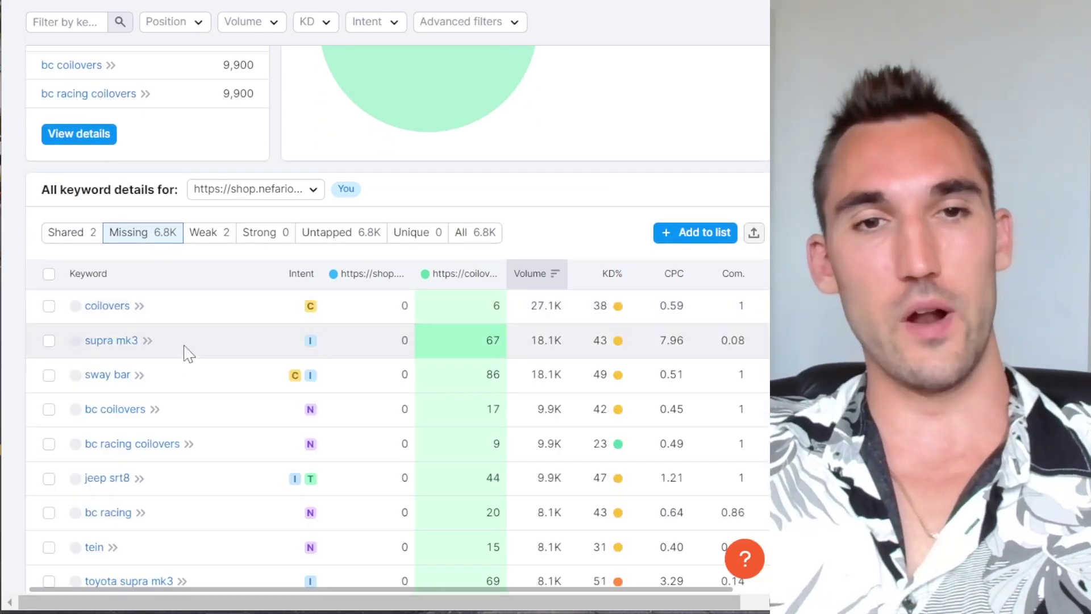
scroll(494, 348, "down", 2)
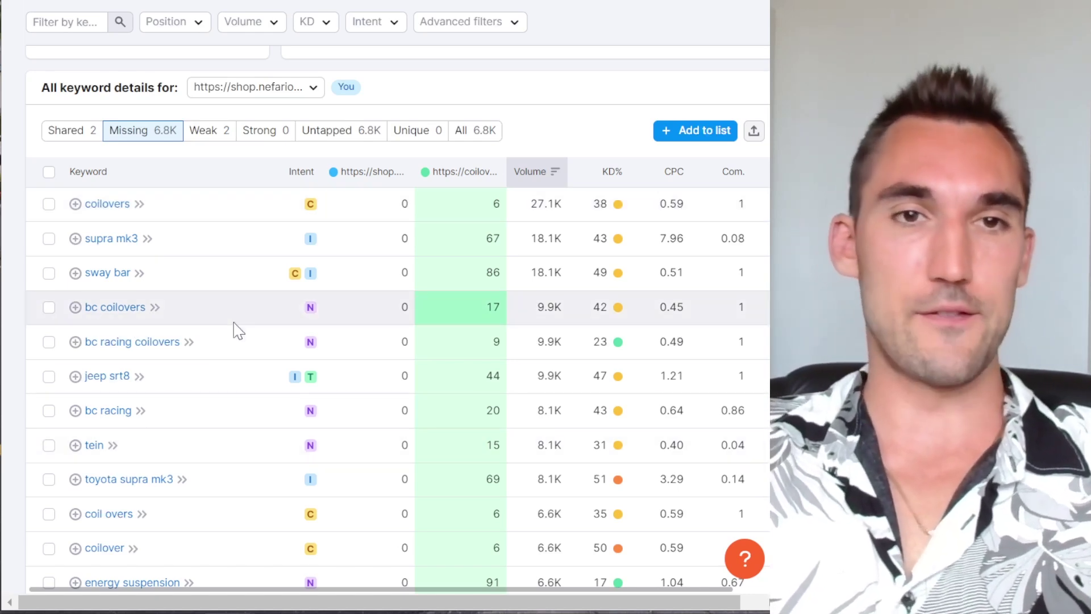
scroll(227, 341, "down", 10)
scroll(408, 250, "down", 20)
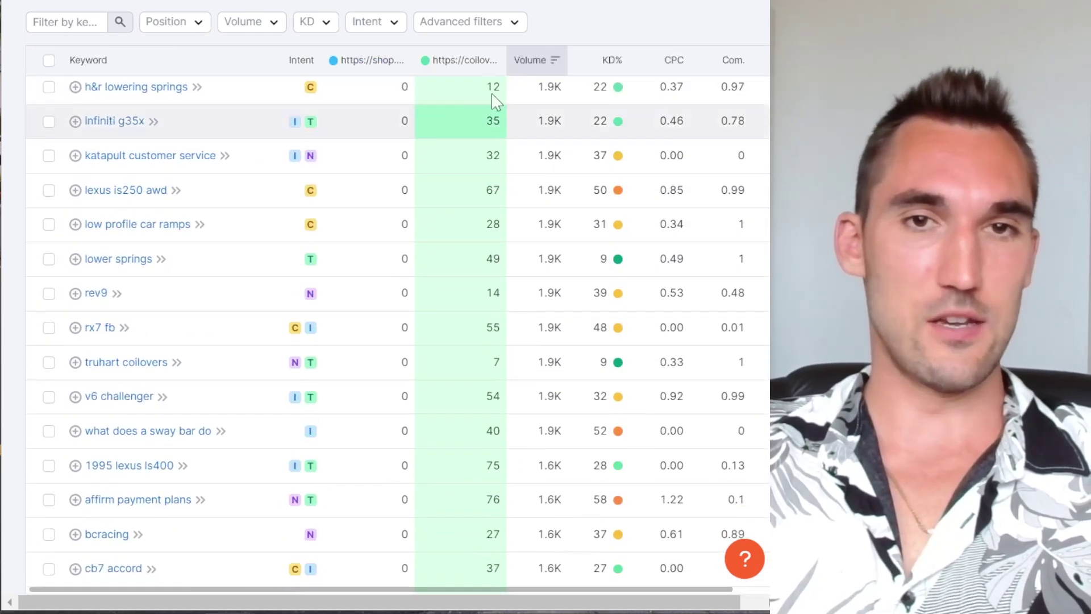
scroll(379, 187, "down", 5)
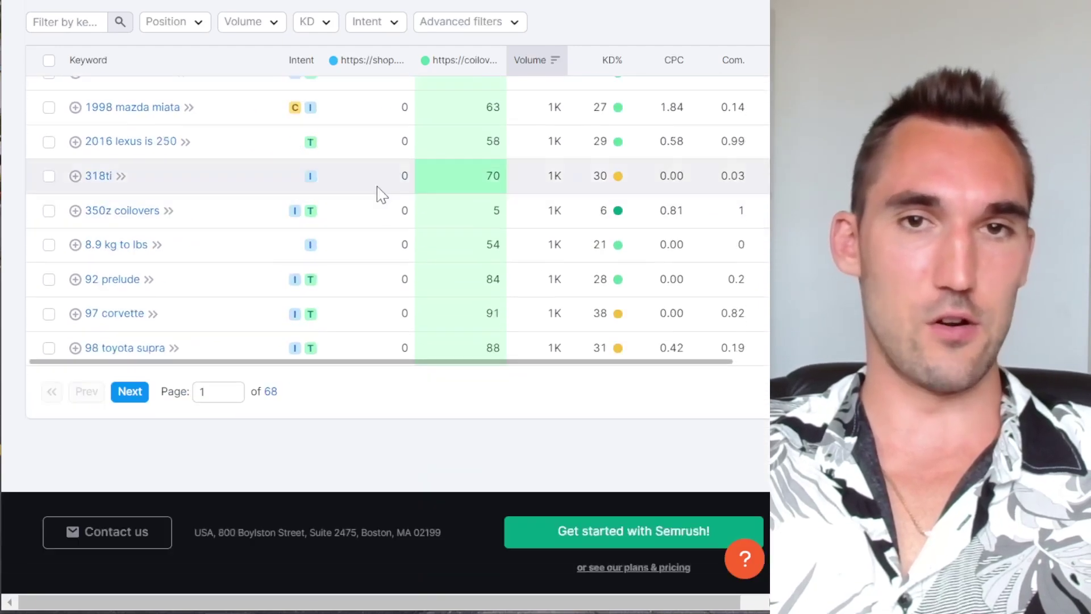
Switch to the Weak keywords: 280z coilovers and 240z coilovers.
scroll(396, 275, "up", 15)
scroll(401, 275, "up", 15)
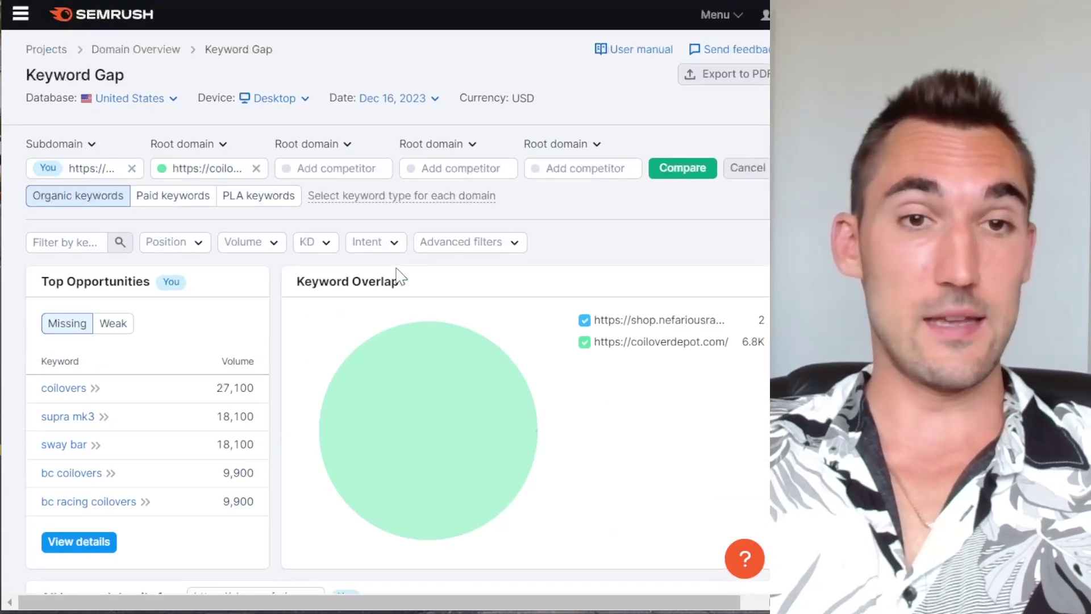
scroll(306, 409, "down", 4)
scroll(244, 472, "up", 4)
scroll(243, 473, "down", 7)
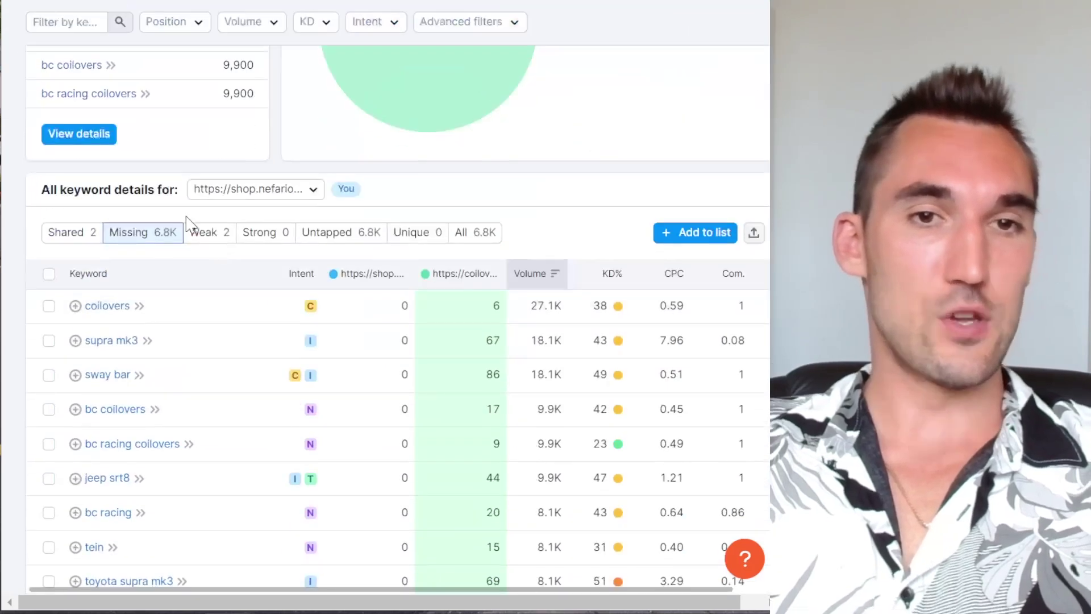
left_click(206, 234)
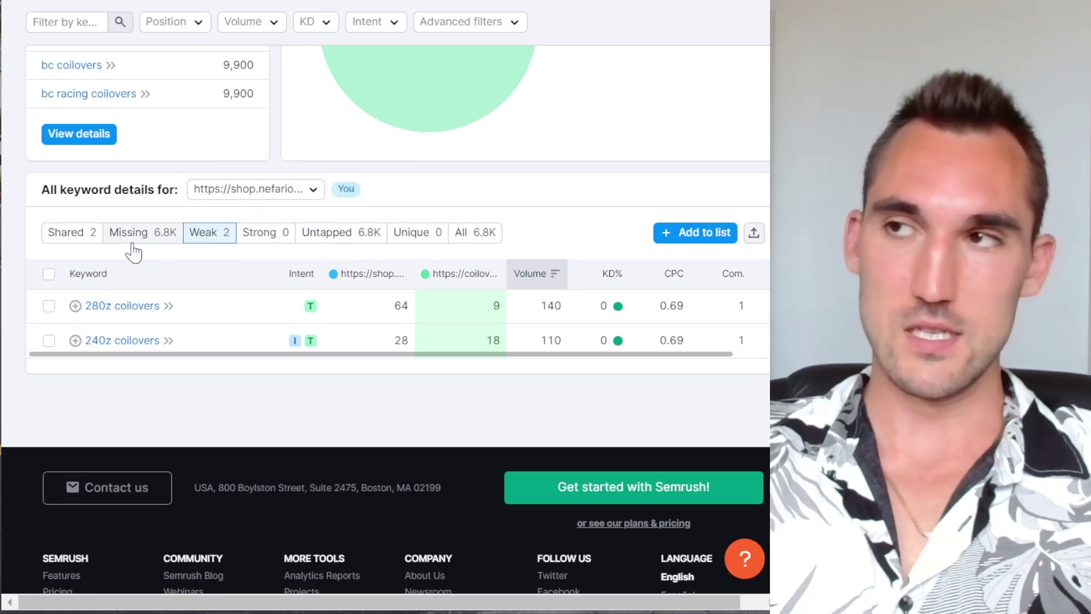
scroll(301, 275, "up", 7)
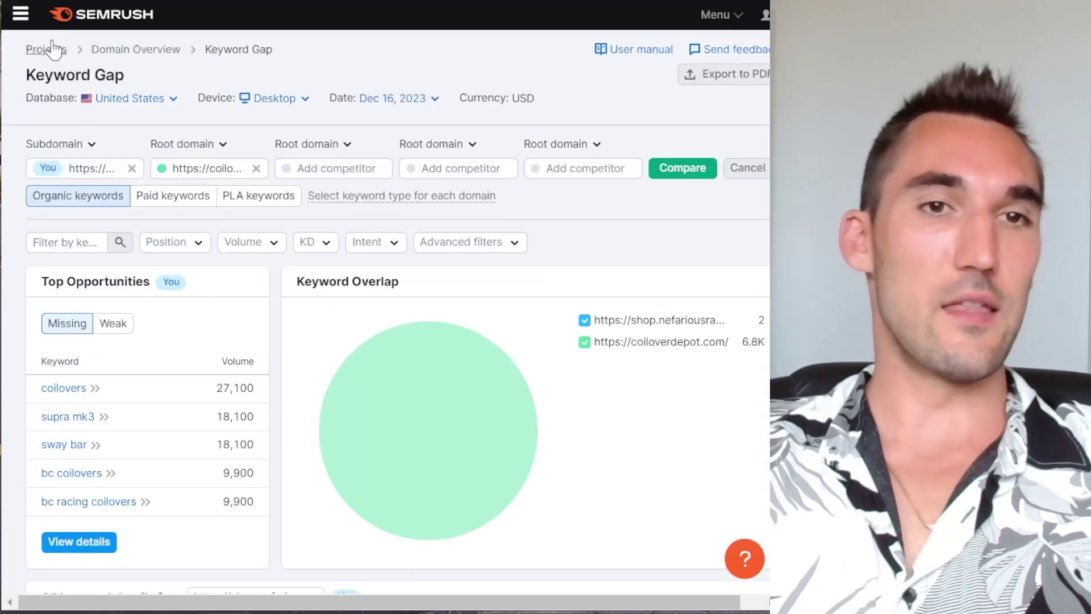
Run Backlink Gap for shop.nefariousracing.com, showing 603 prospect domains led by bing.com.
left_click(16, 17)
left_click(136, 225)
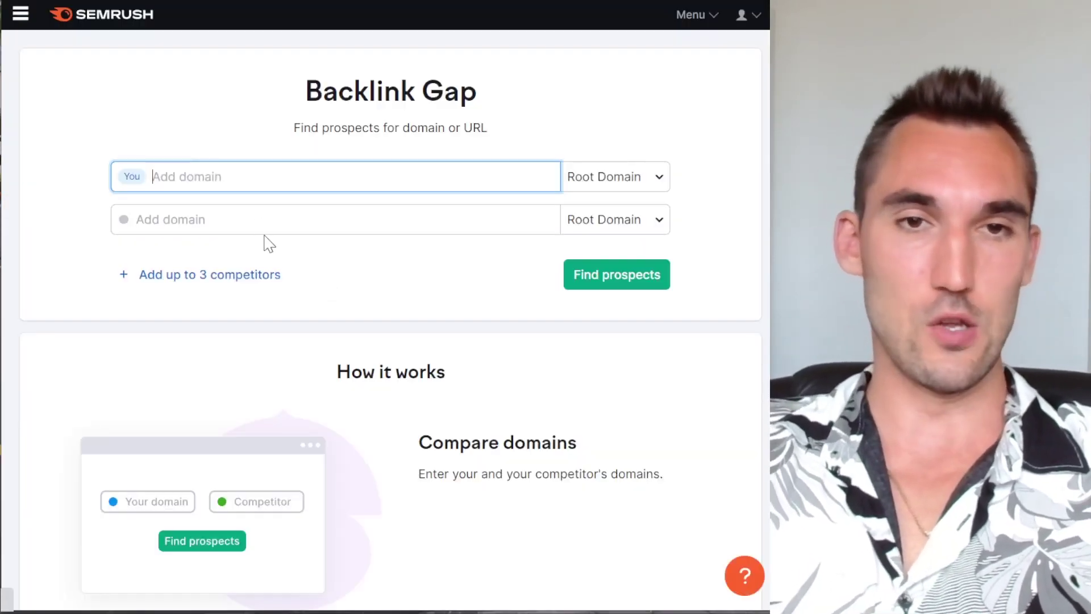
left_click(260, 227)
type("https://shop.nefariousracing.com/")
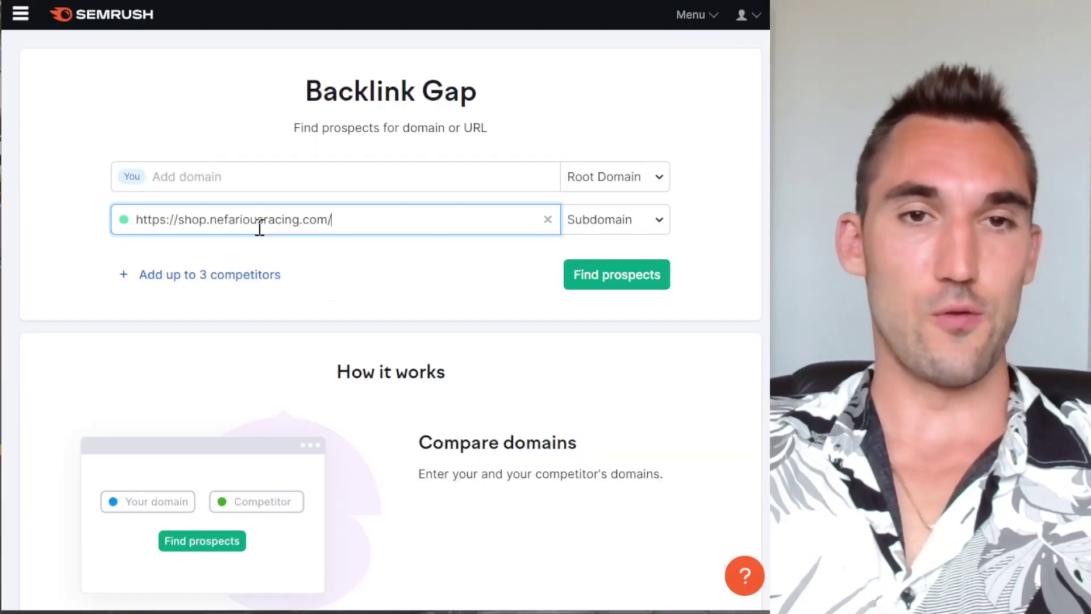
left_click(290, 180)
type("https://shop.nefariousracing.com/")
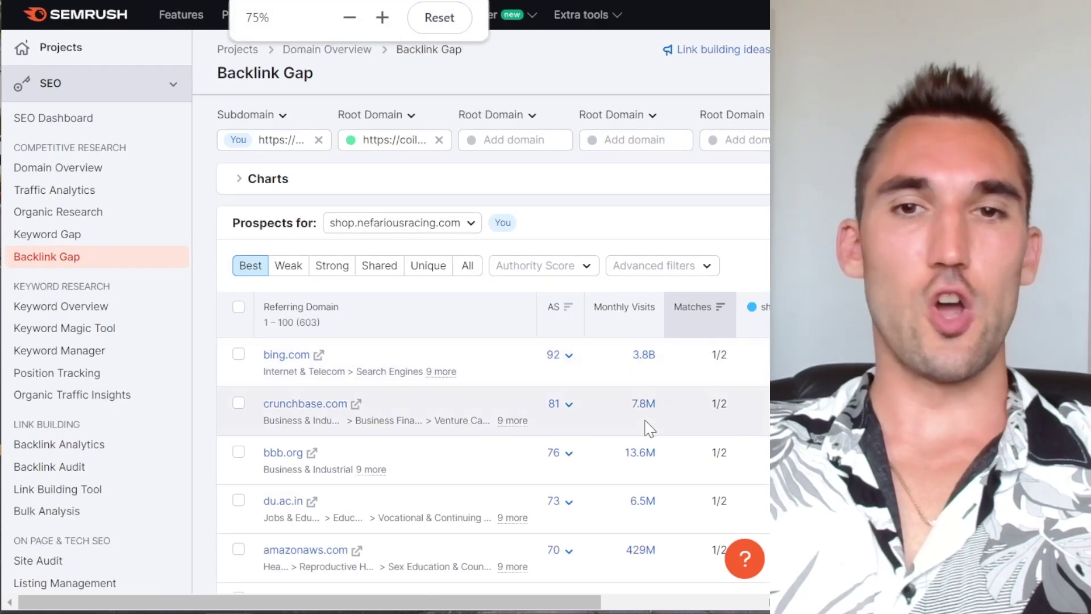
scroll(654, 386, "down", 2)
left_click_drag(532, 602, 642, 610)
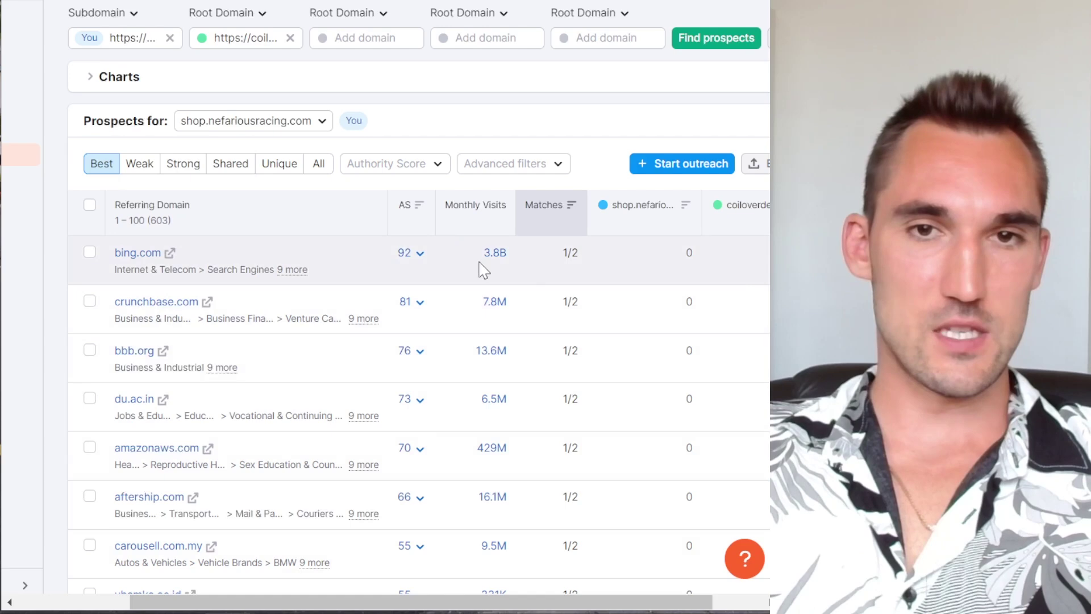
scroll(597, 296, "right", 2)
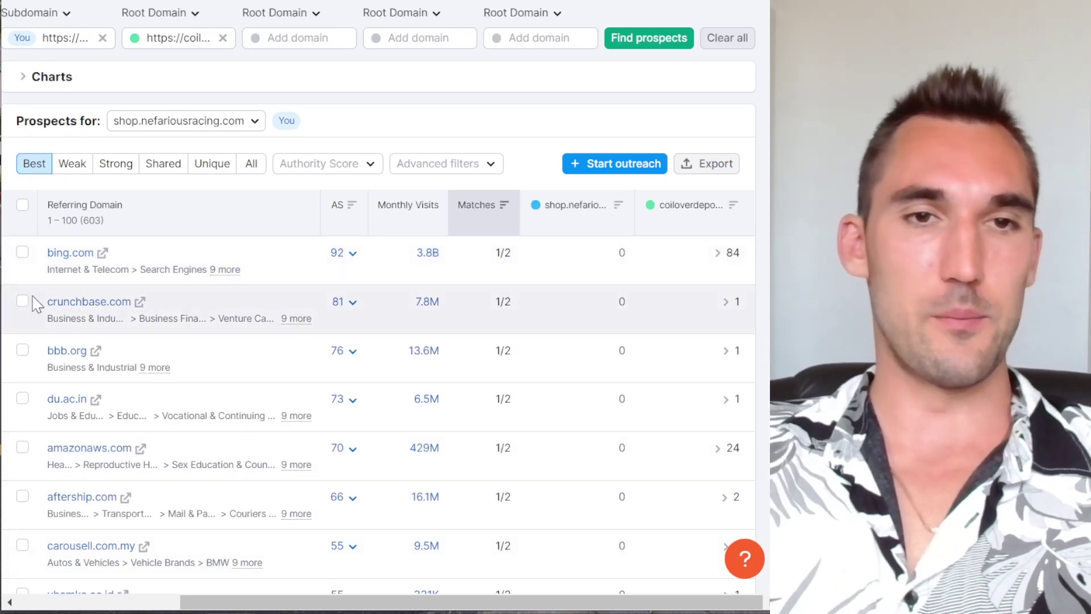
scroll(108, 306, "down", 2)
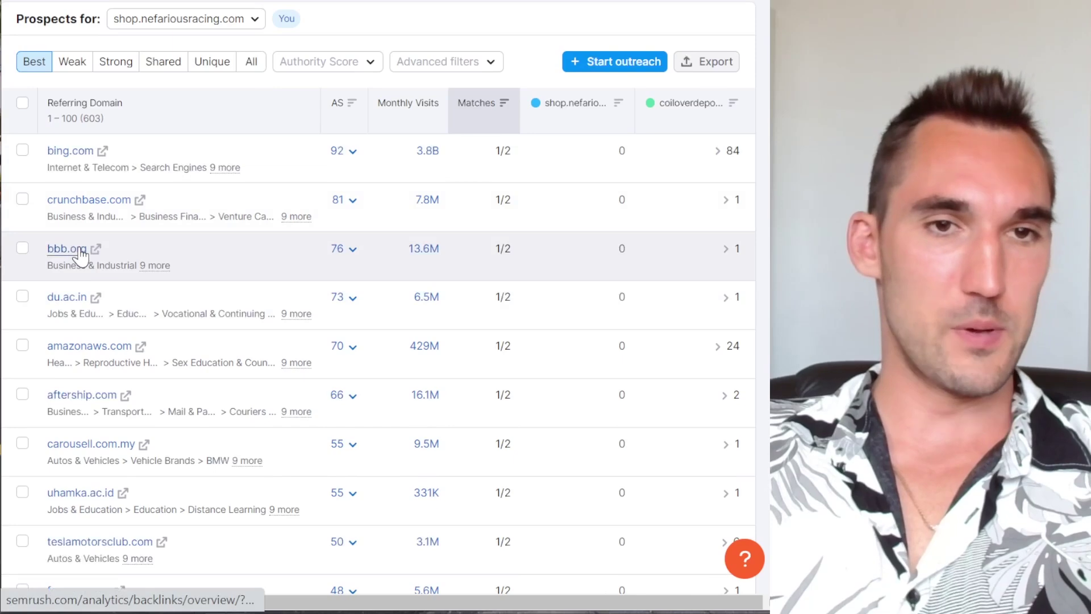
scroll(81, 257, "down", 4)
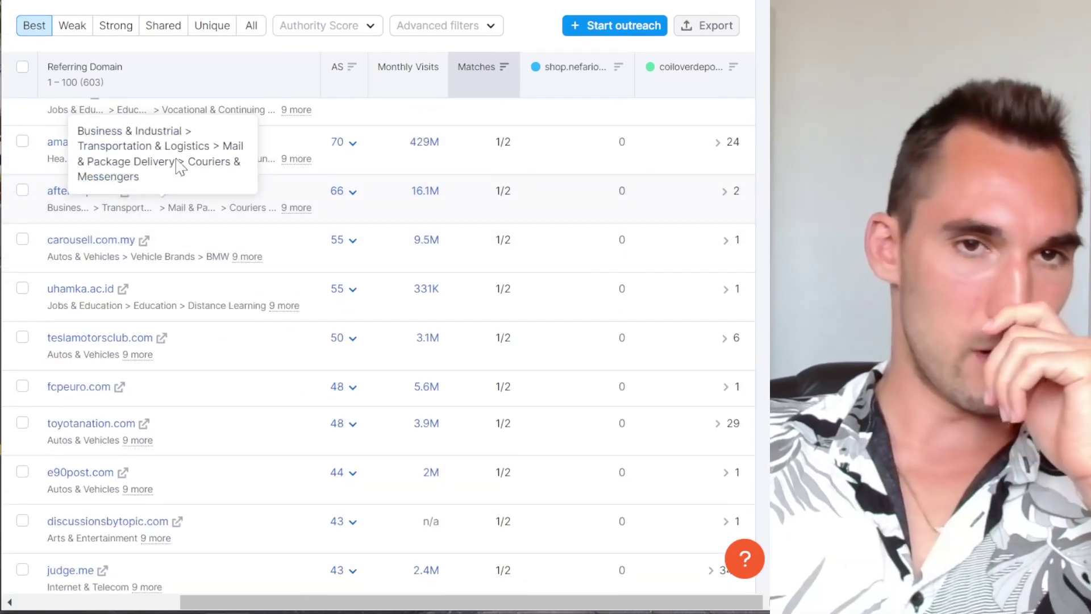
scroll(169, 282, "down", 12)
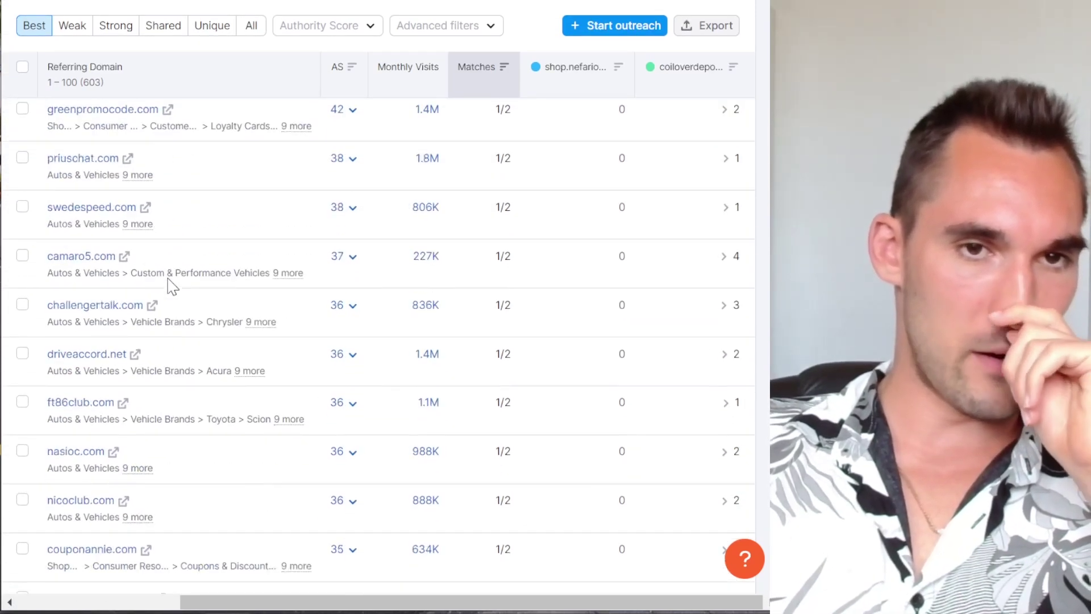
scroll(170, 284, "down", 4)
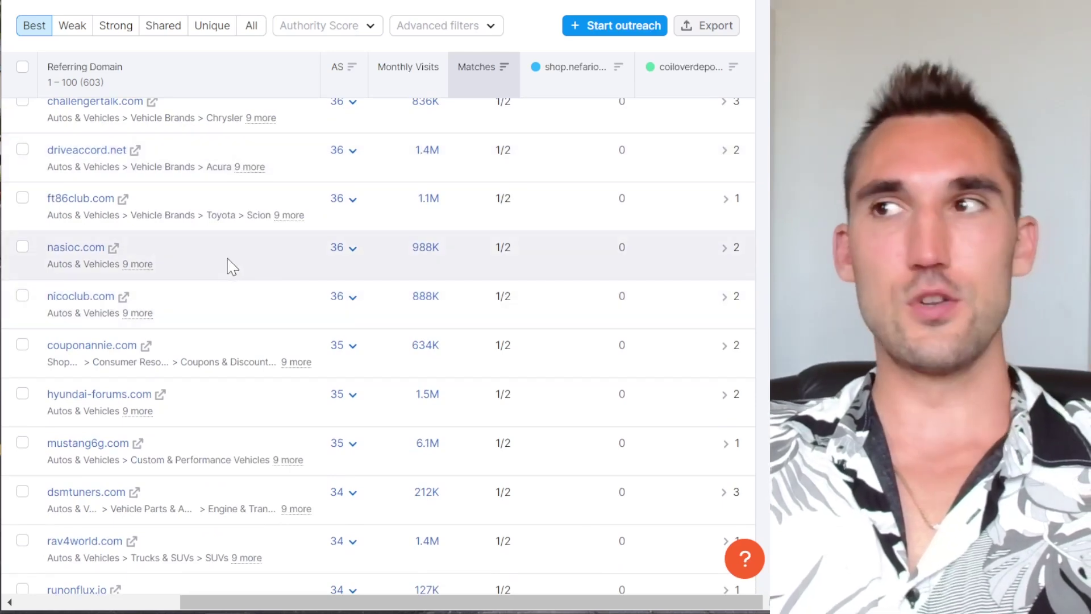
scroll(228, 264, "up", 20)
left_click(71, 267)
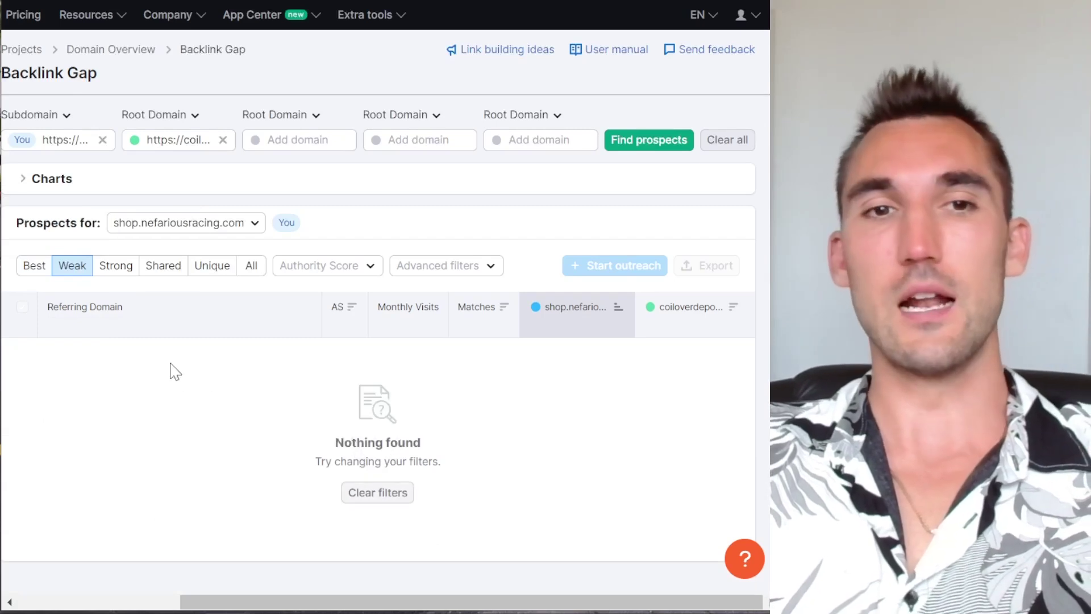
left_click(114, 271)
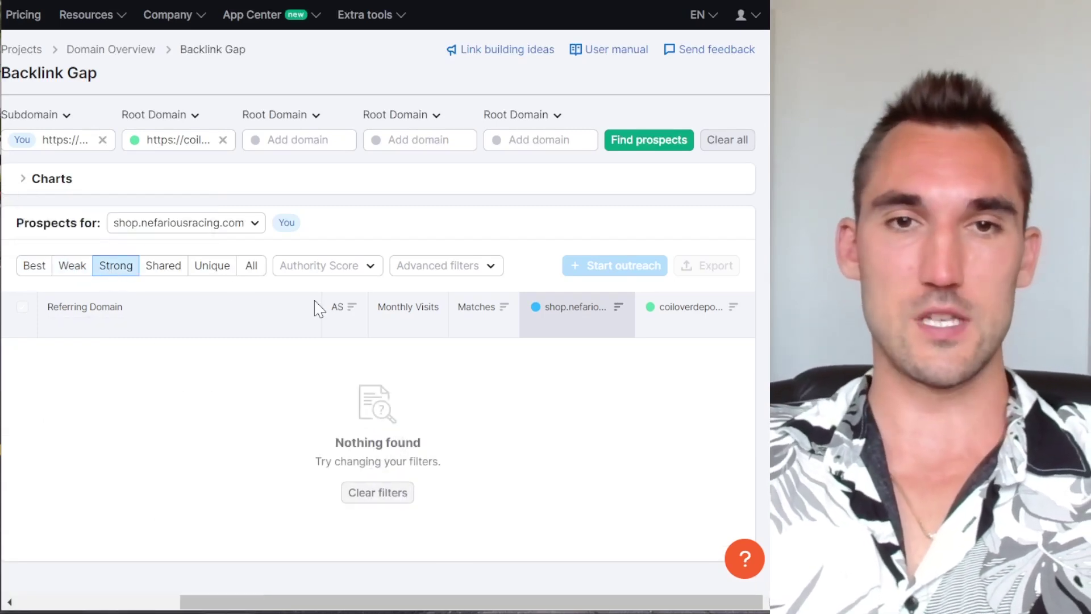
scroll(255, 322, "down", 2)
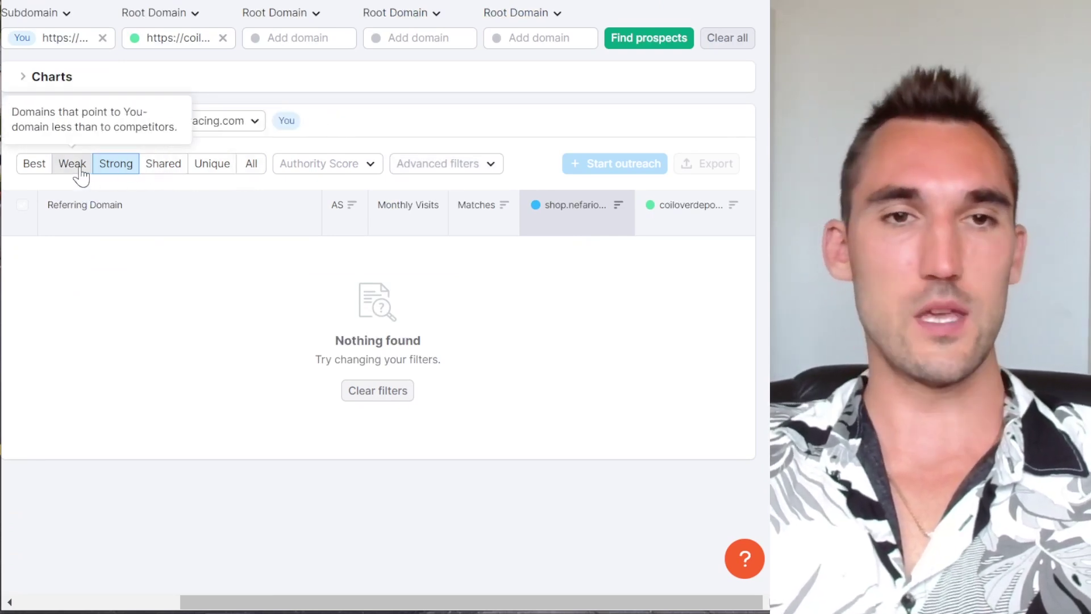
left_click(163, 163)
left_click(34, 164)
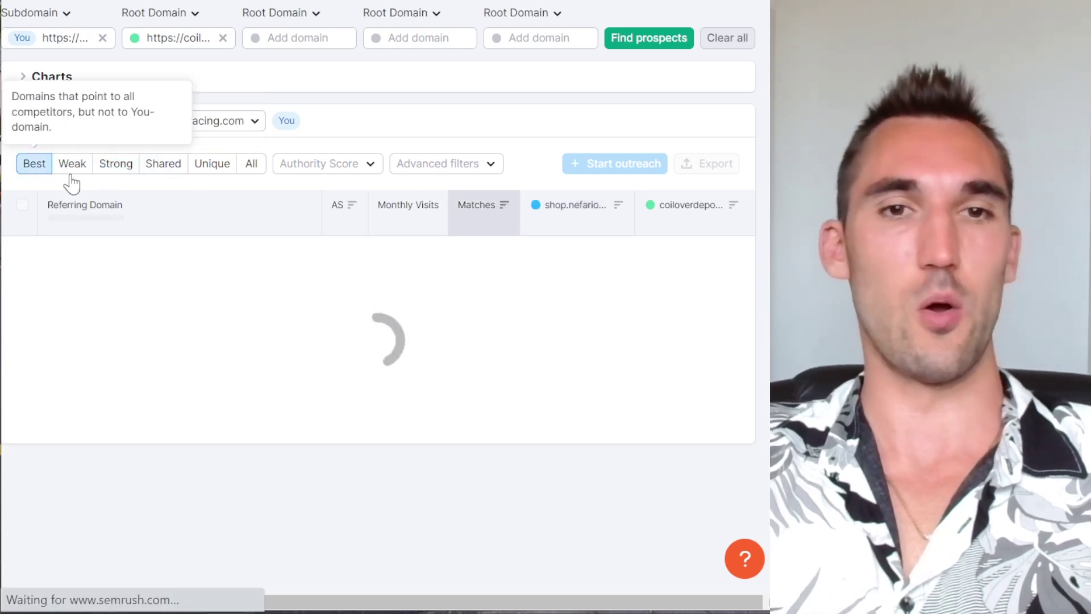
scroll(432, 193, "left", 4)
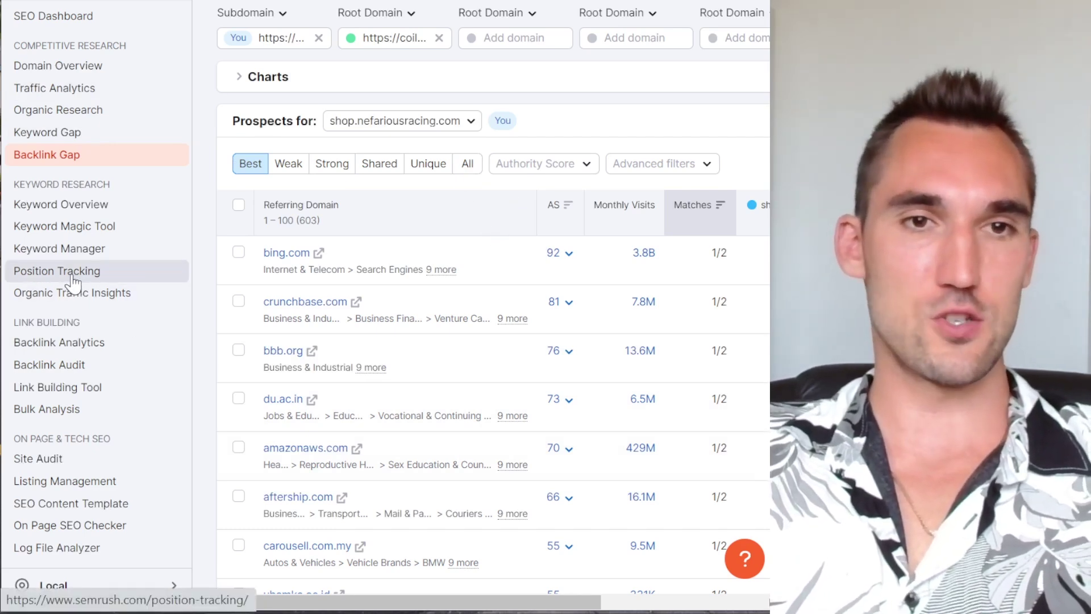
left_click(73, 272)
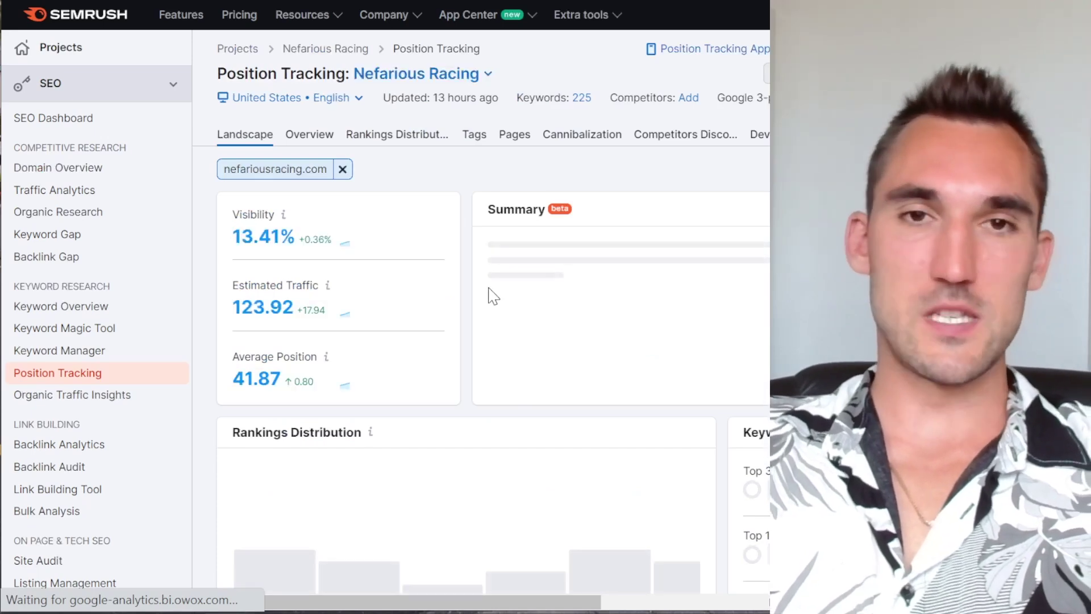
Zoom the Position Tracking page out and list all 225 tracked keywords.
scroll(490, 295, "down", 4)
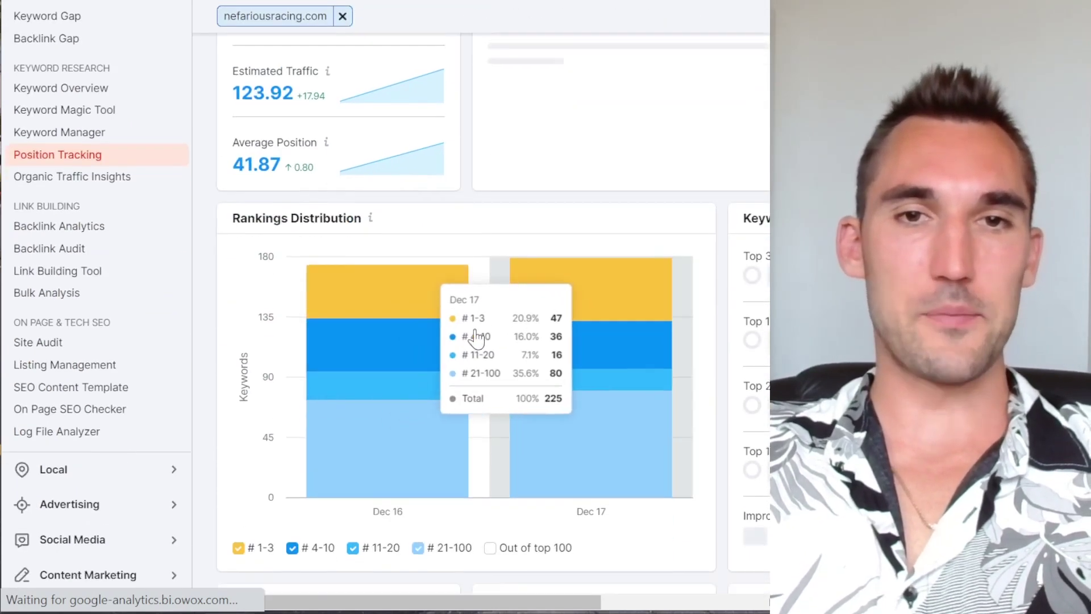
scroll(476, 339, "down", 7)
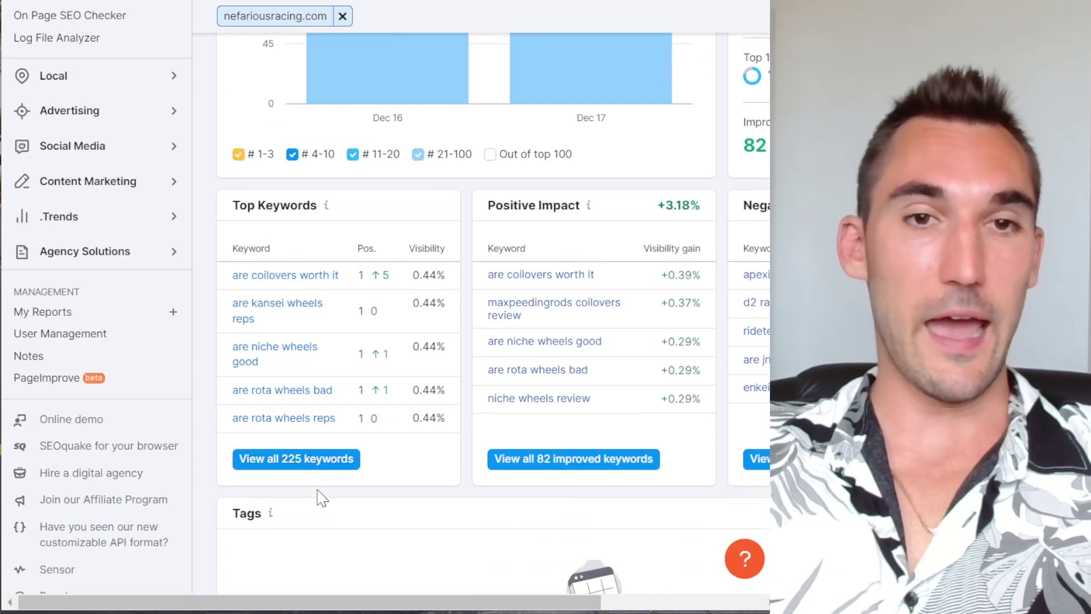
key("ctrl+minus")
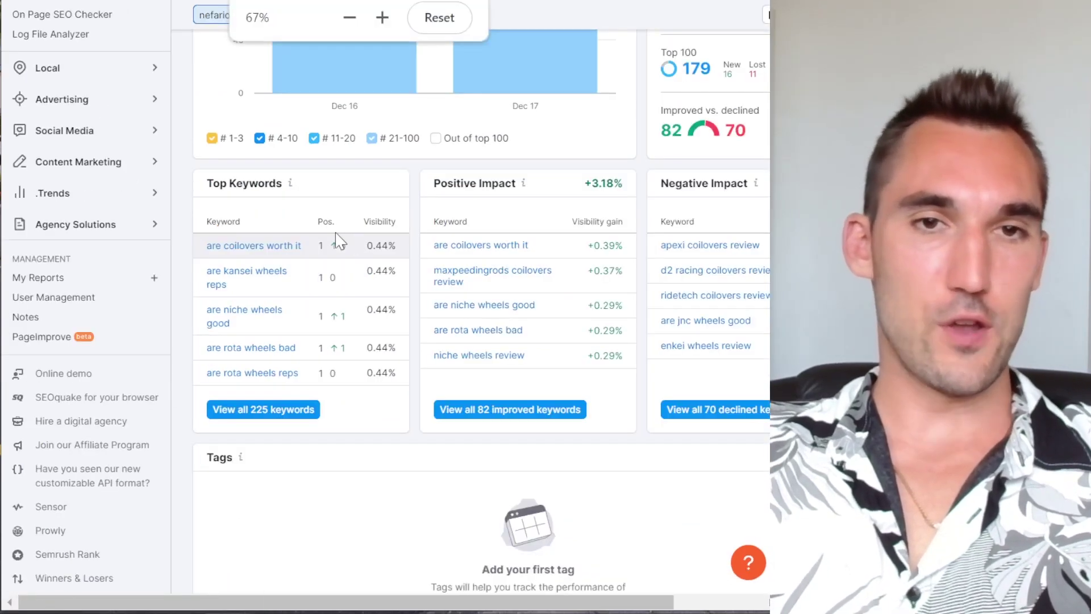
key("ctrl+minus")
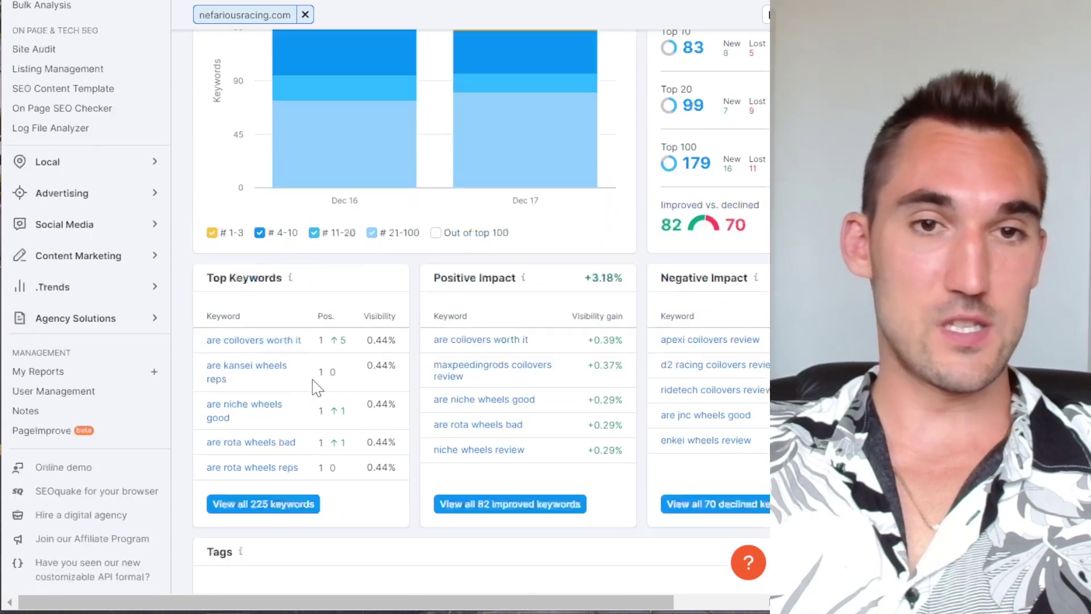
scroll(307, 363, "down", 4)
scroll(279, 315, "up", 4)
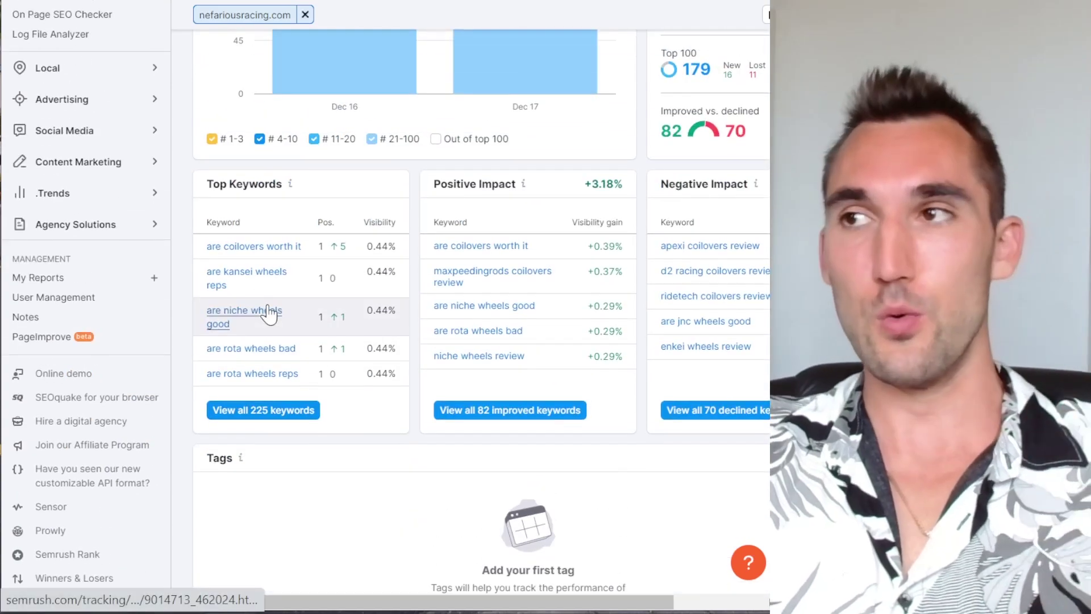
scroll(236, 311, "up", 5)
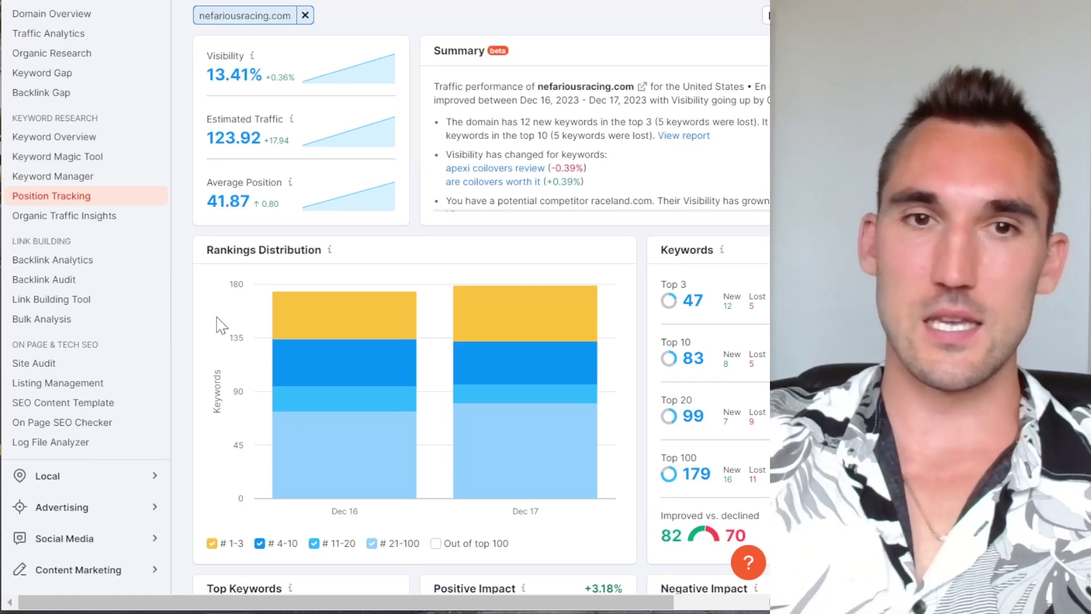
scroll(210, 341, "down", 10)
scroll(319, 282, "up", 4)
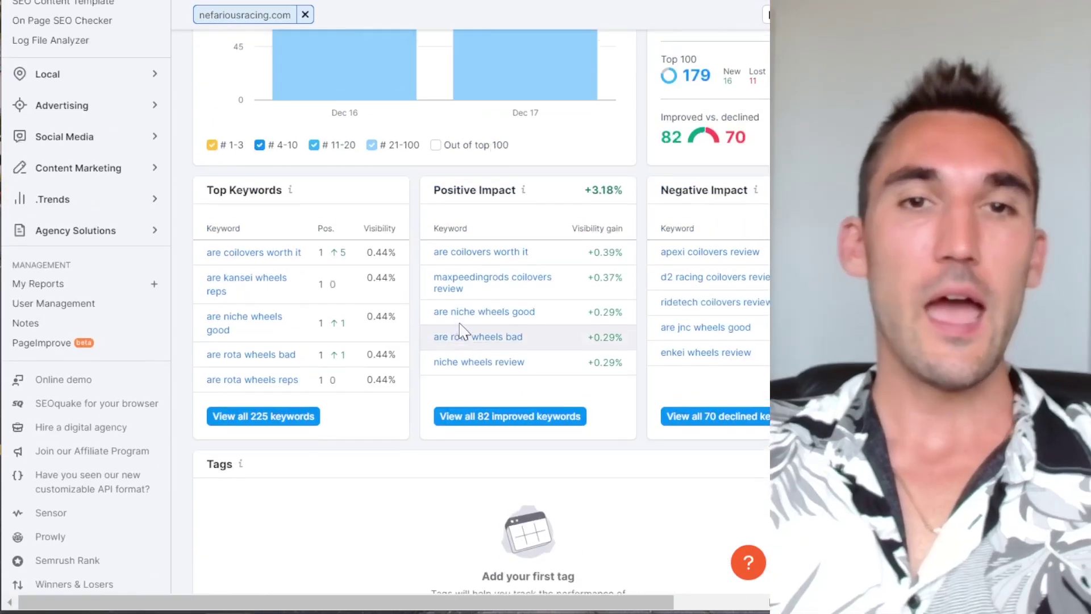
scroll(463, 331, "up", 2)
left_click(272, 524)
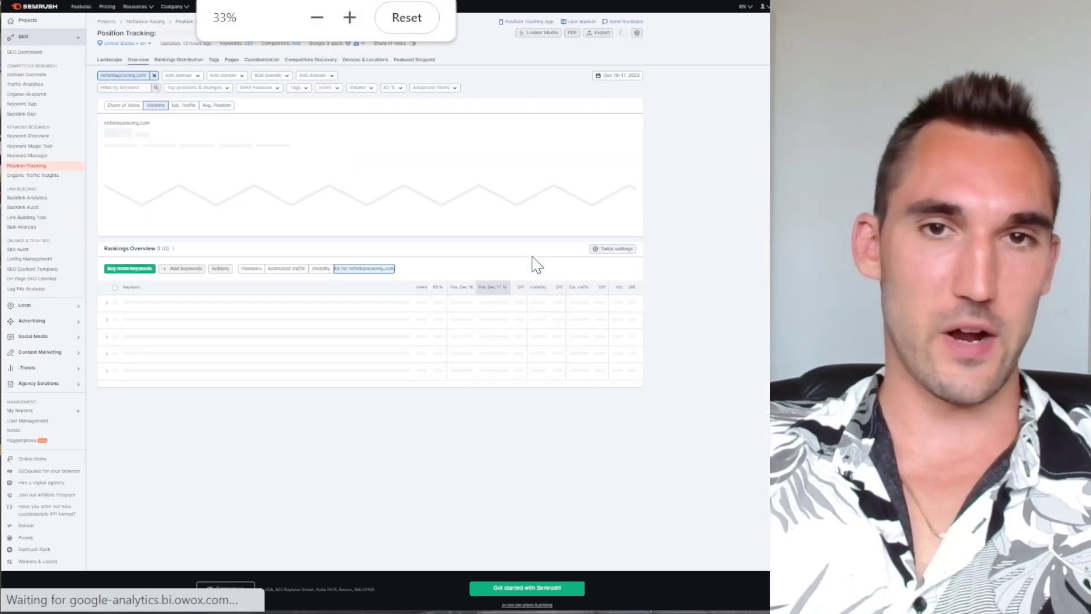
Reset the zoom and chart average position (41.87) instead of estimated traffic.
key("ctrl+plus")
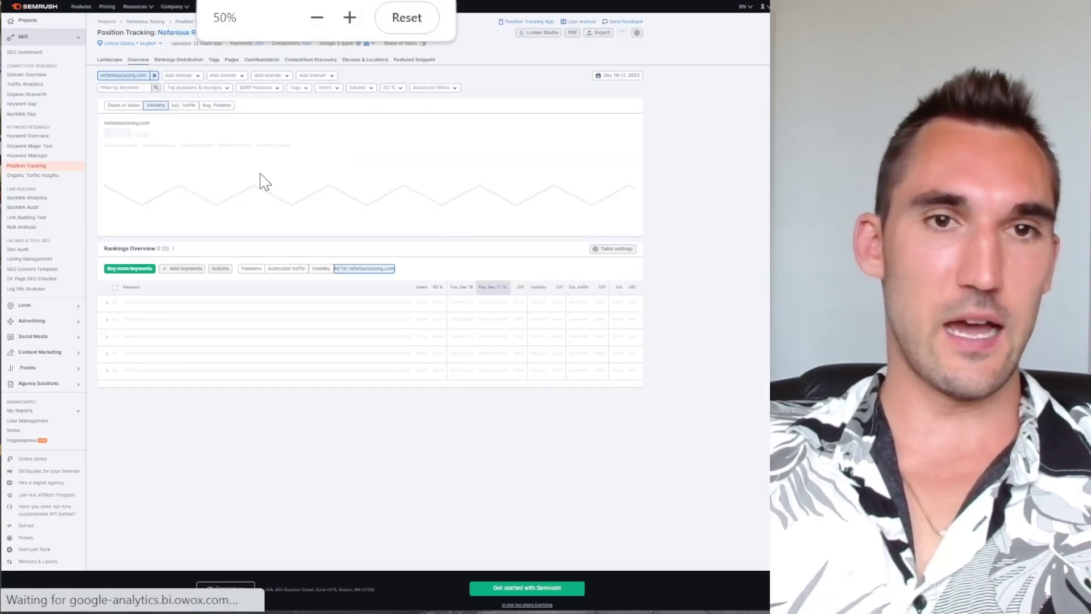
key("ctrl+0")
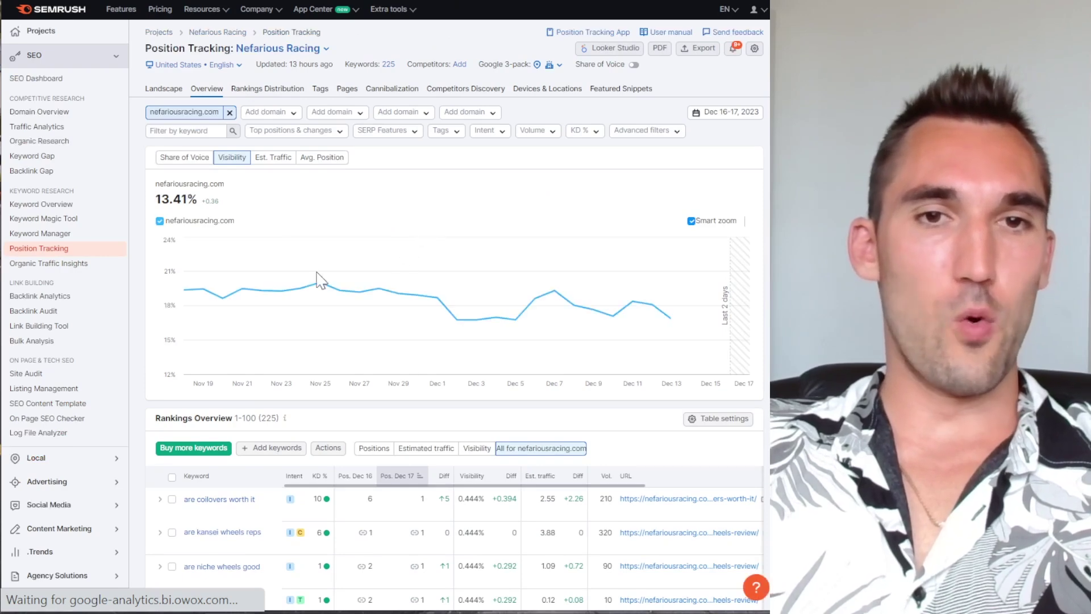
left_click(273, 157)
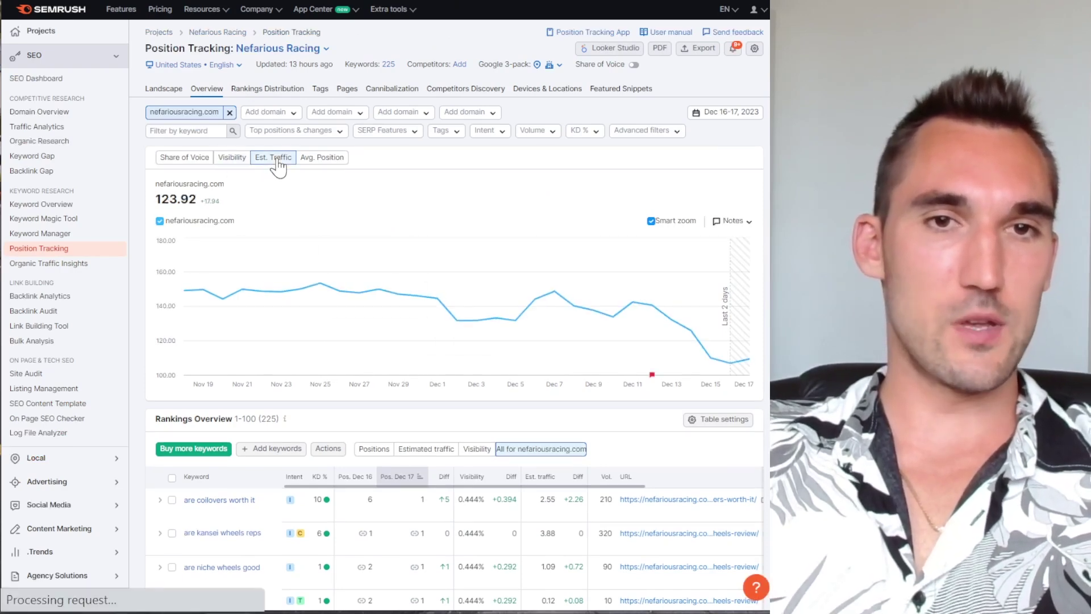
left_click(319, 160)
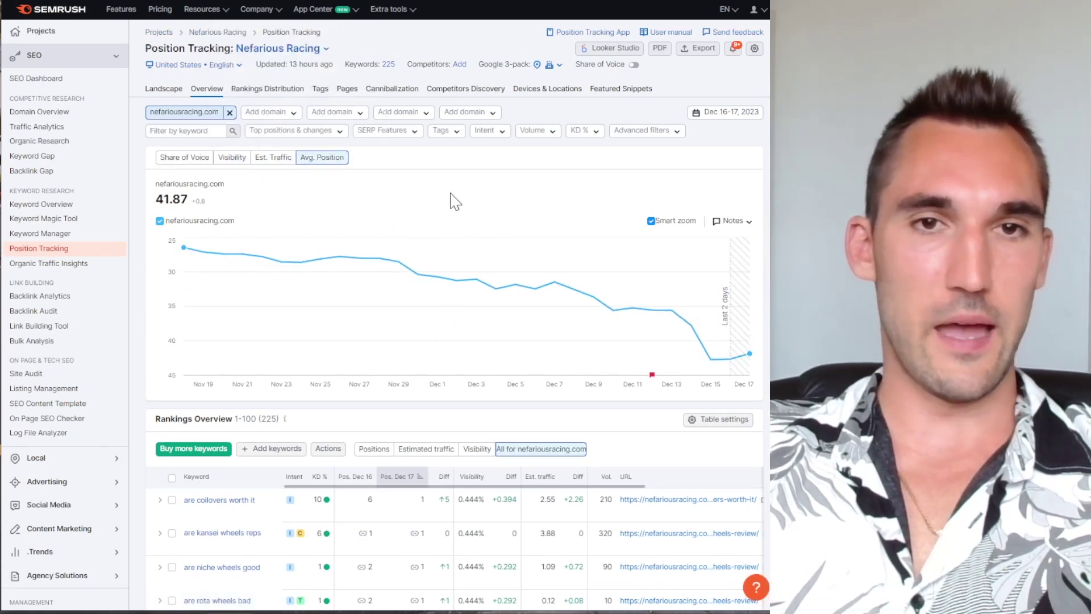
scroll(421, 197, "down", 5)
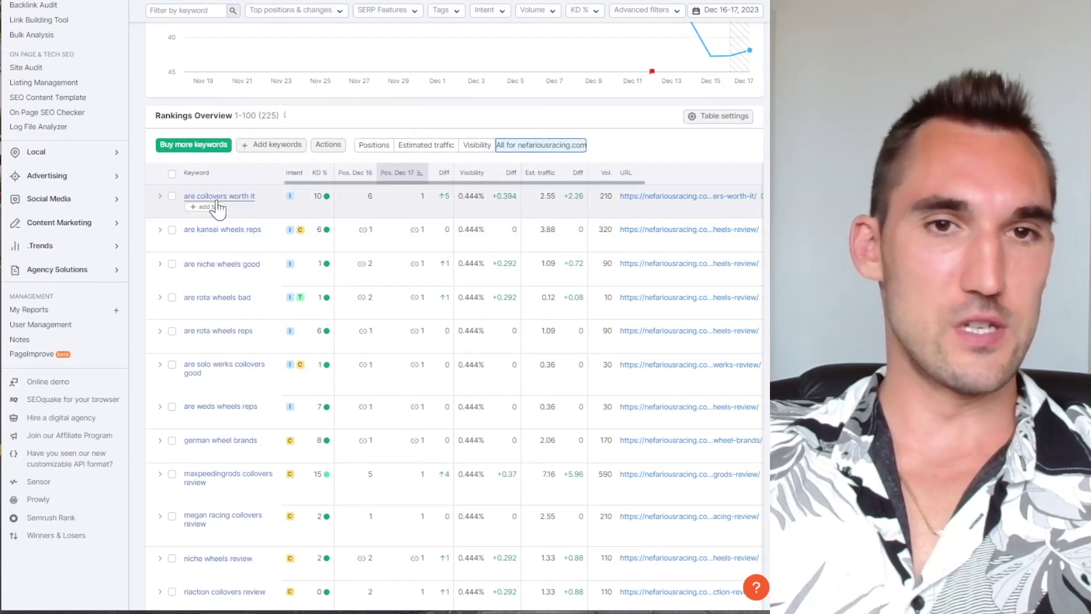
scroll(487, 219, "up", 5)
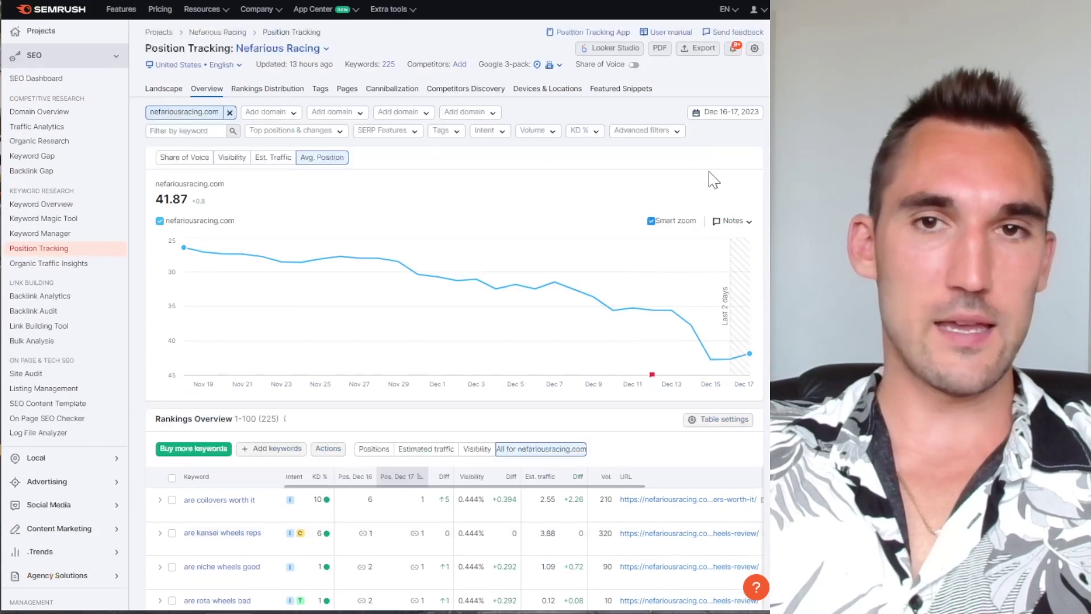
left_click(725, 112)
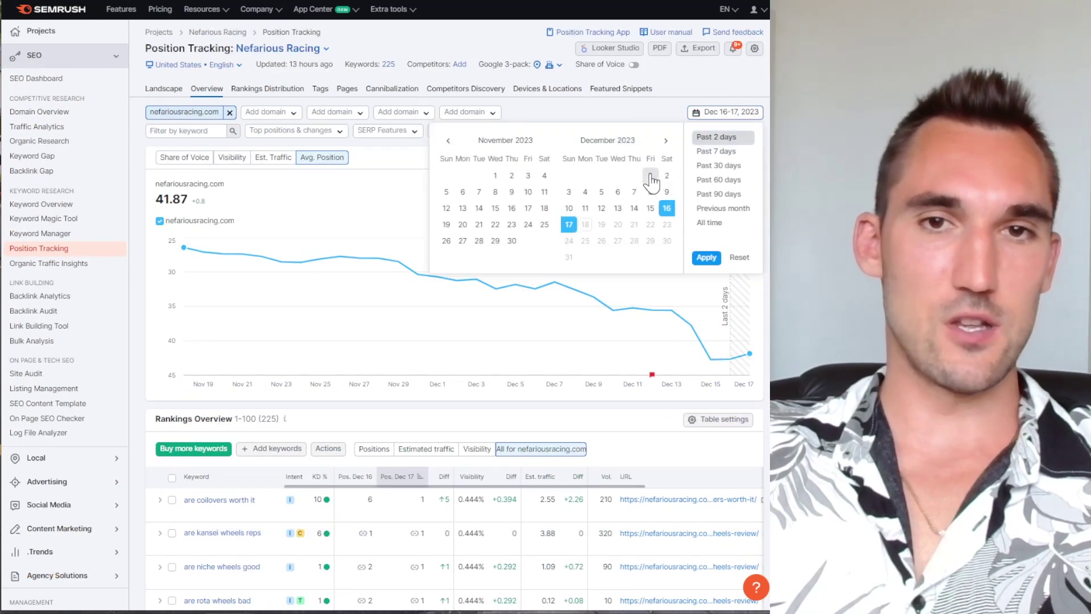
Set the Position Tracking date range to Dec 1 – Dec 17, 2023.
left_click(651, 175)
left_click(568, 224)
left_click(706, 257)
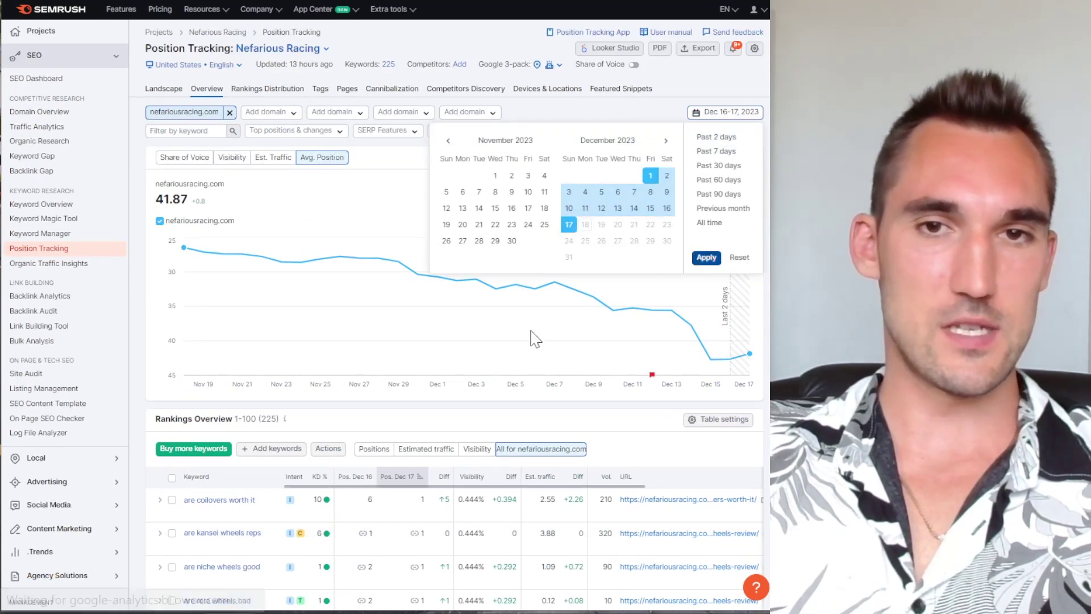
Sort the Rankings Overview keywords by the Diff (position change) column.
scroll(358, 236, "down", 10)
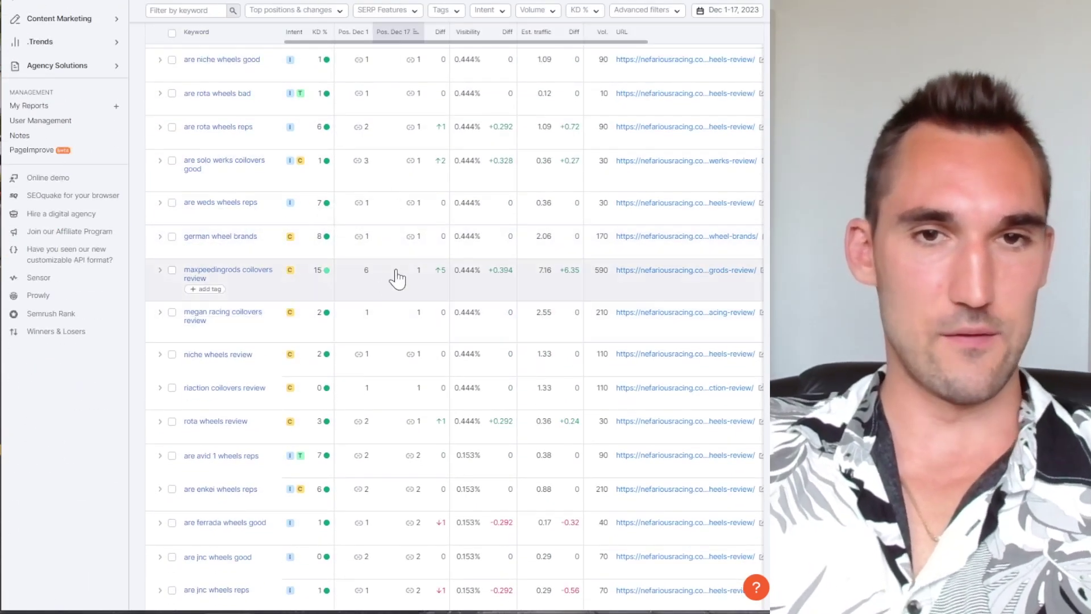
scroll(396, 278, "up", 4)
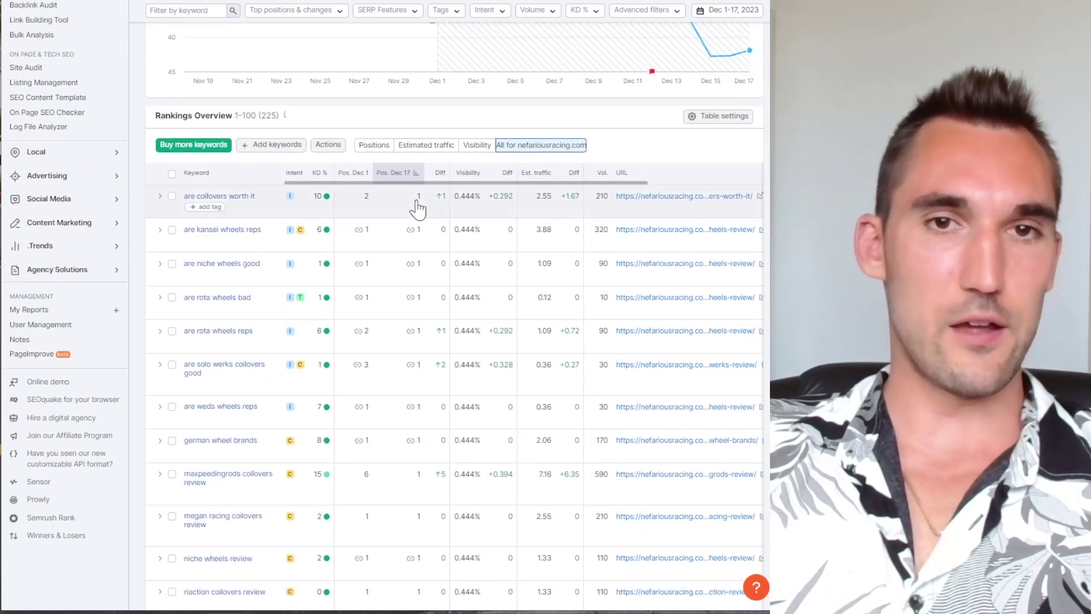
left_click(439, 172)
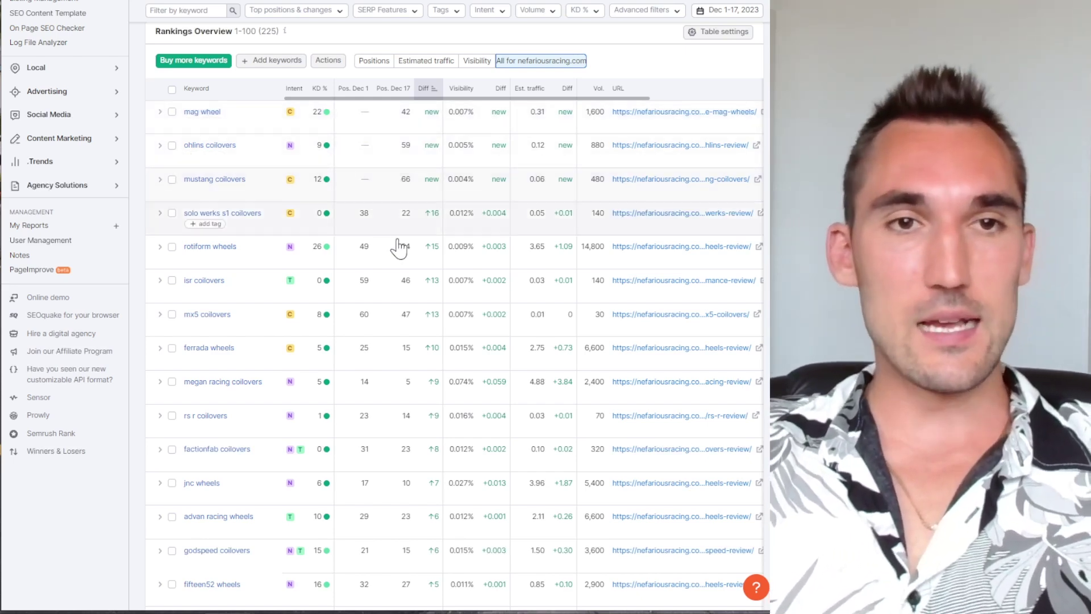
scroll(100, 296, "up", 4)
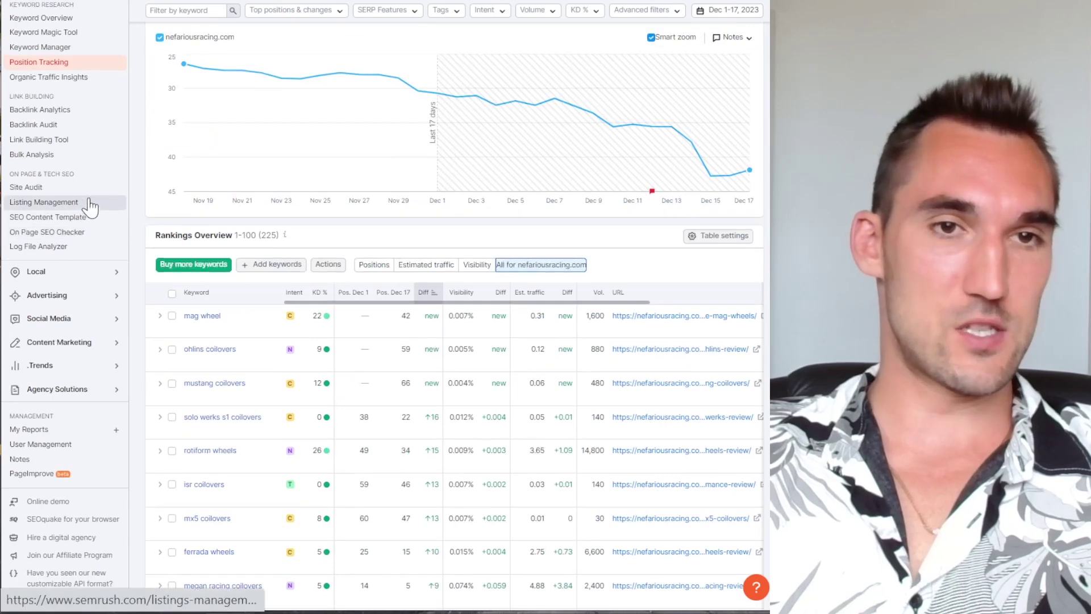
Open the Nefarious Racing Site Audit, zoom in, and filter Issues to its 5 error types.
left_click(76, 189)
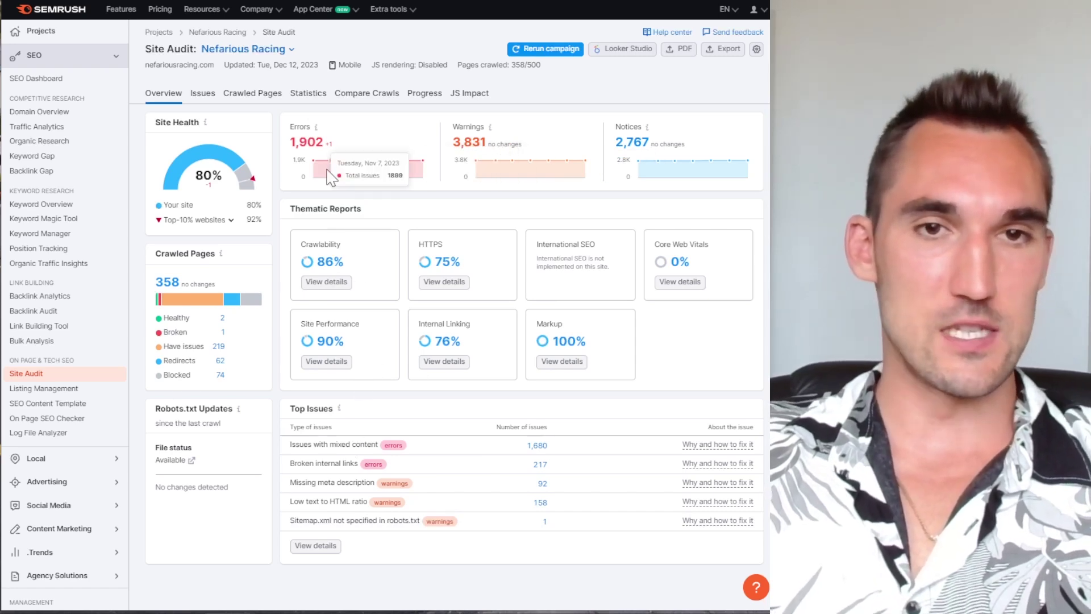
key("ctrl+plus")
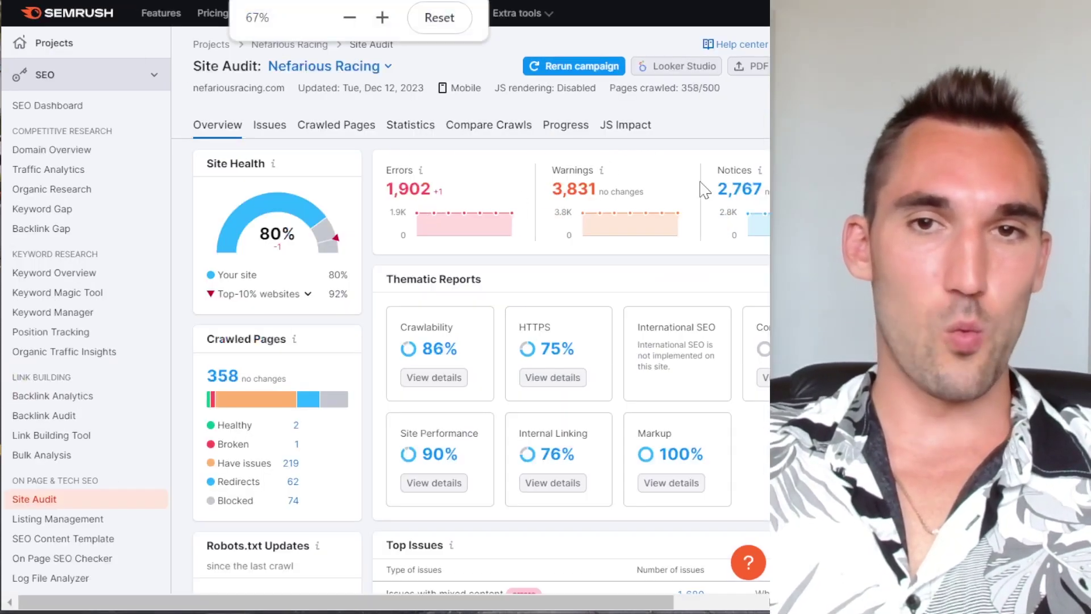
scroll(409, 398, "right", 3)
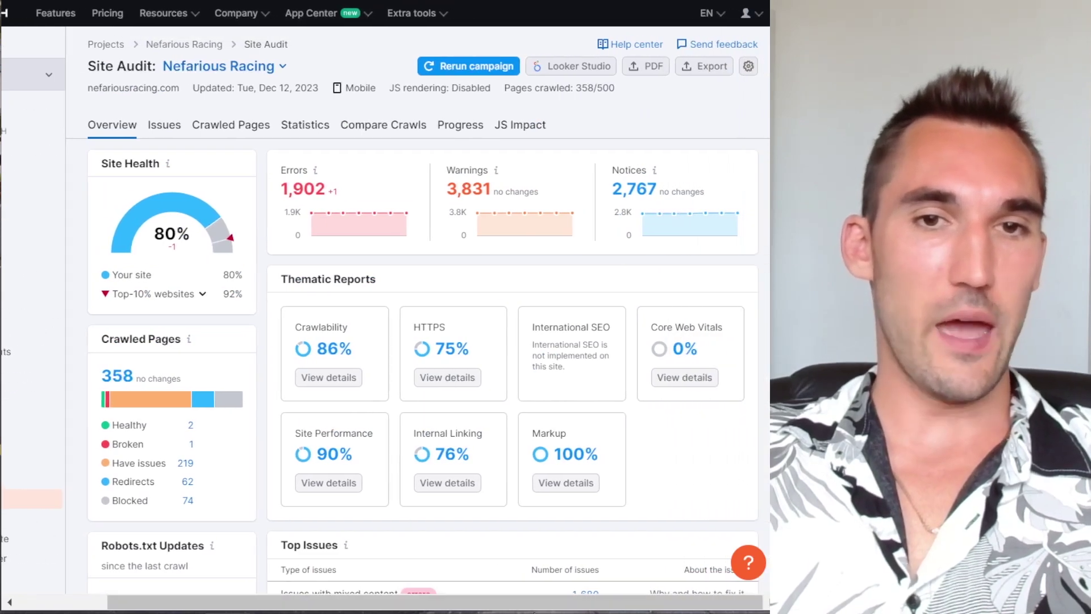
scroll(398, 250, "down", 2)
scroll(395, 261, "up", 3)
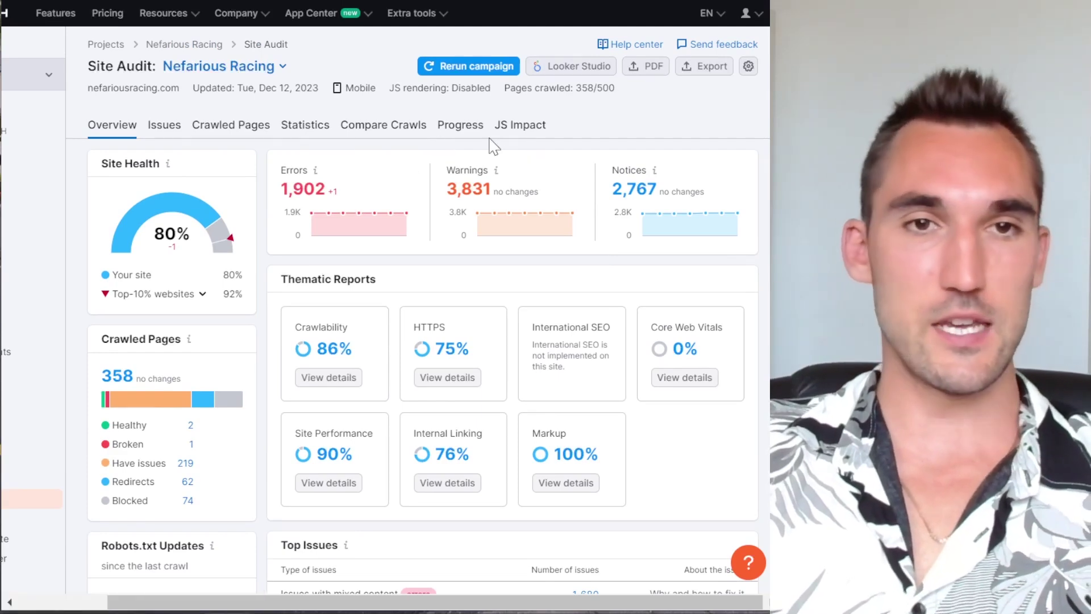
scroll(331, 311, "down", 2)
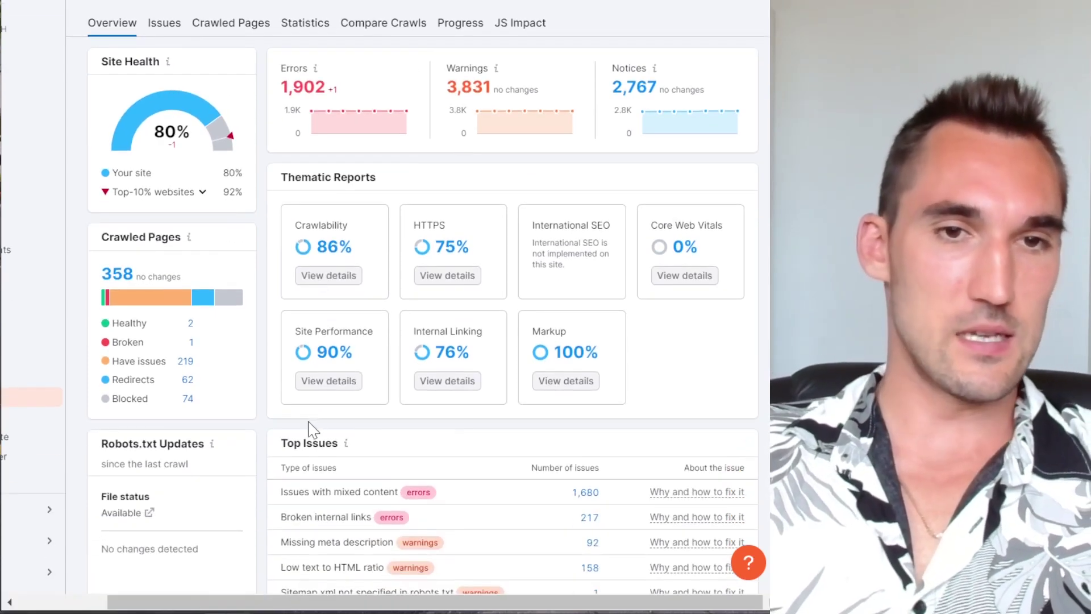
scroll(308, 430, "up", 2)
left_click(306, 206)
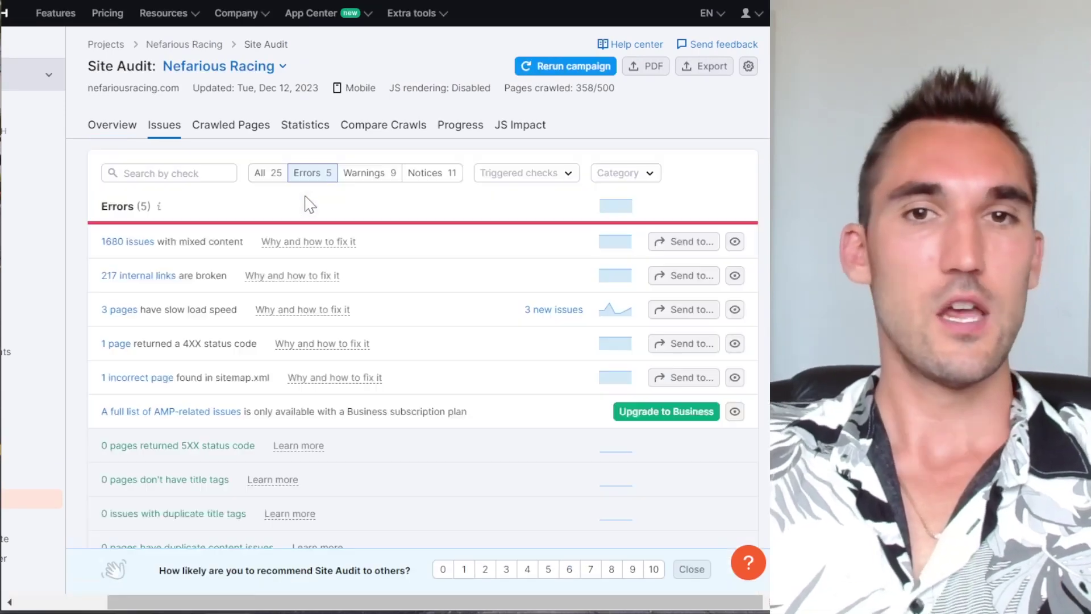
Open the 1,680 mixed-content issues and scroll through the affected blog pages.
left_click_drag(187, 242, 218, 239)
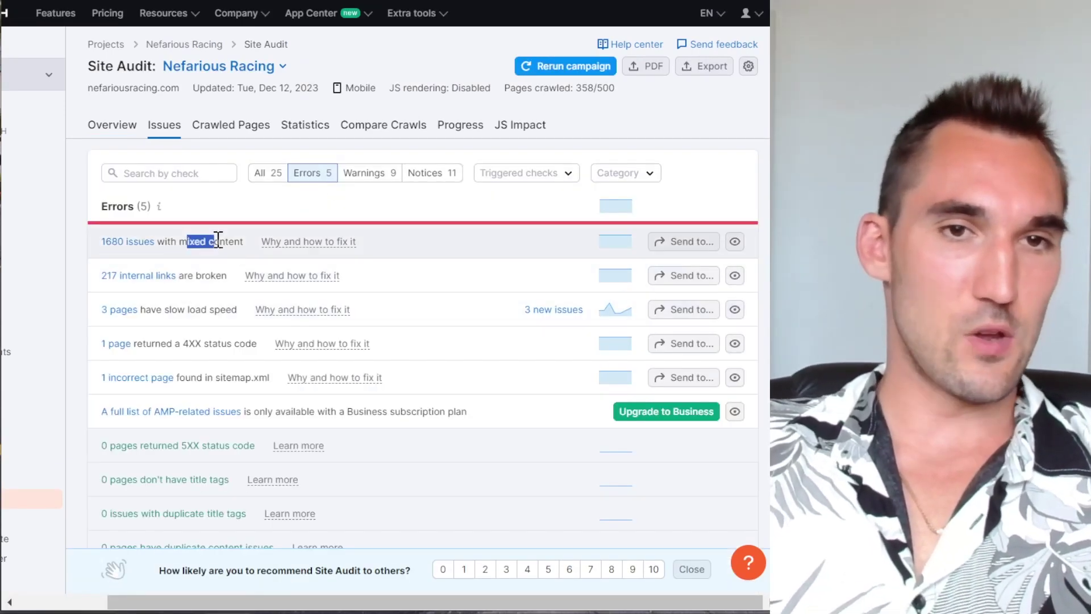
left_click(128, 241)
scroll(289, 335, "down", 1)
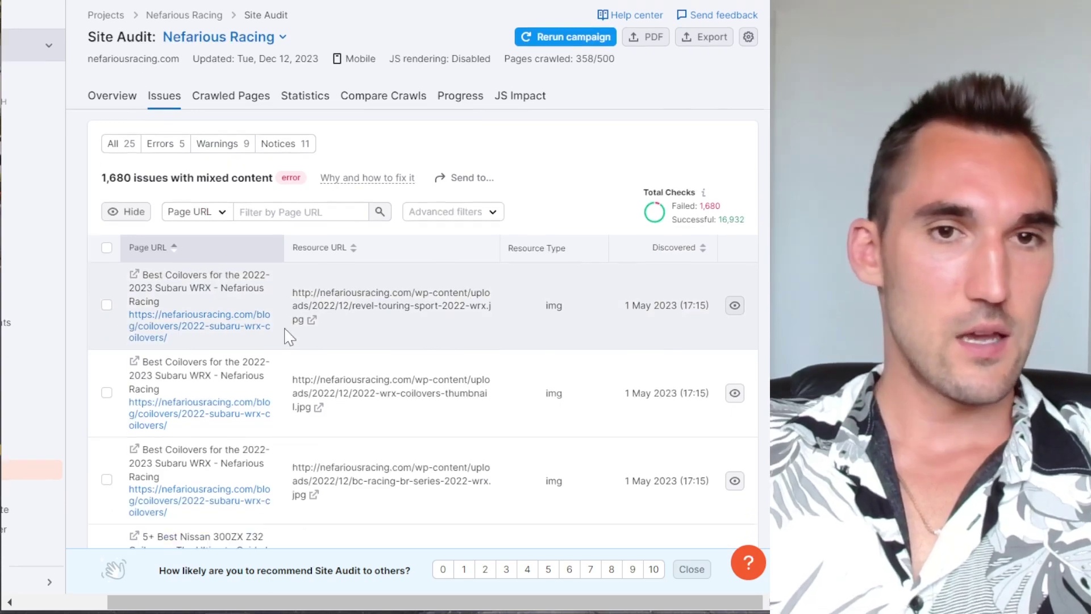
scroll(299, 292, "down", 15)
scroll(302, 297, "up", 6)
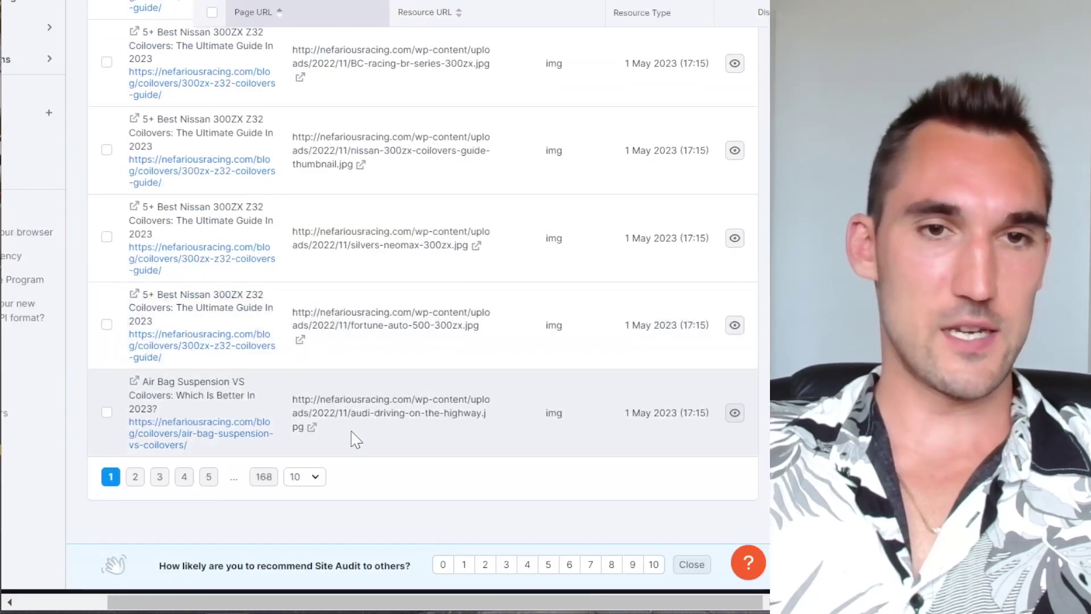
scroll(356, 439, "up", 8)
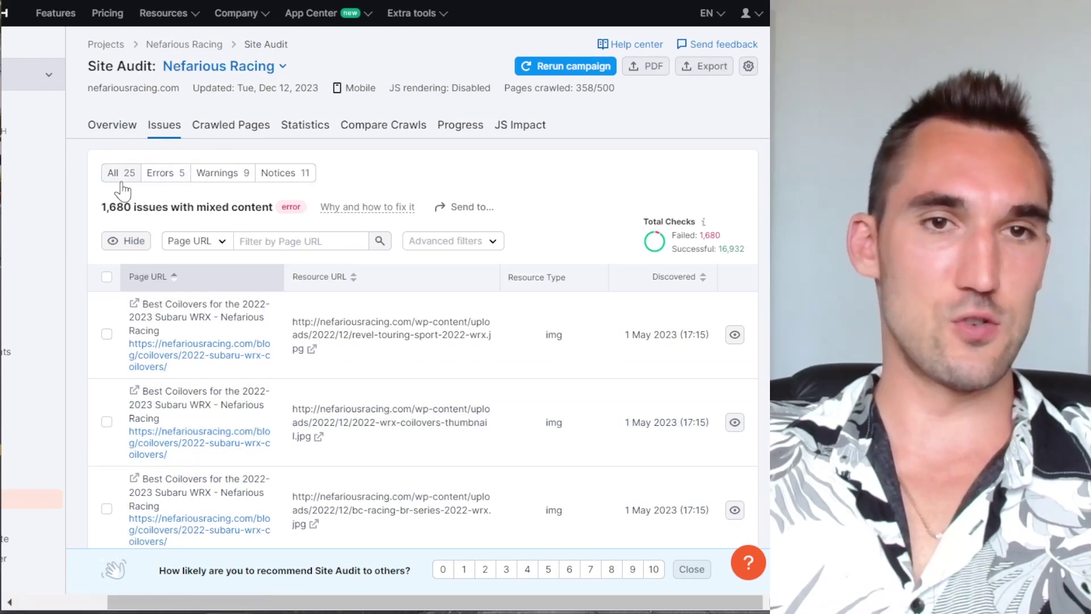
Return to the error checks, then back to the Site Audit overview and its errors list.
left_click(165, 173)
scroll(256, 256, "down", 2)
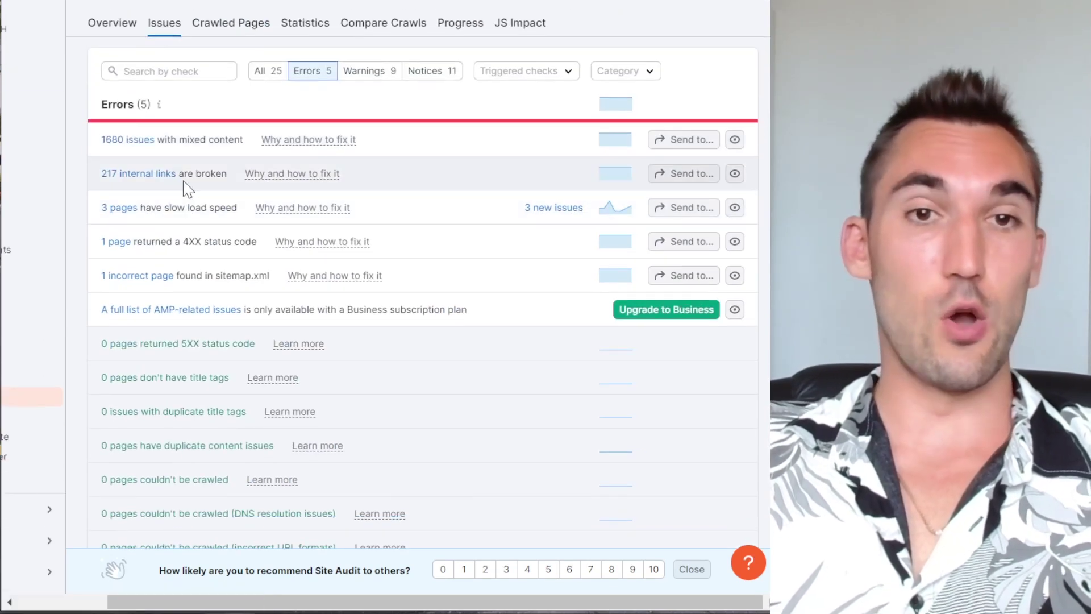
key("alt+Left")
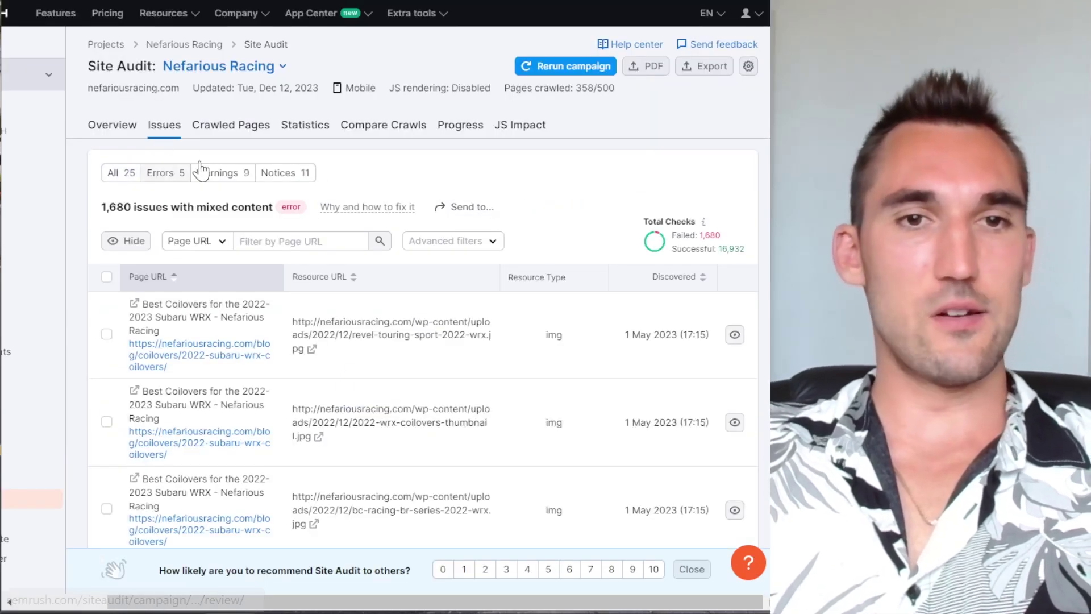
left_click(120, 126)
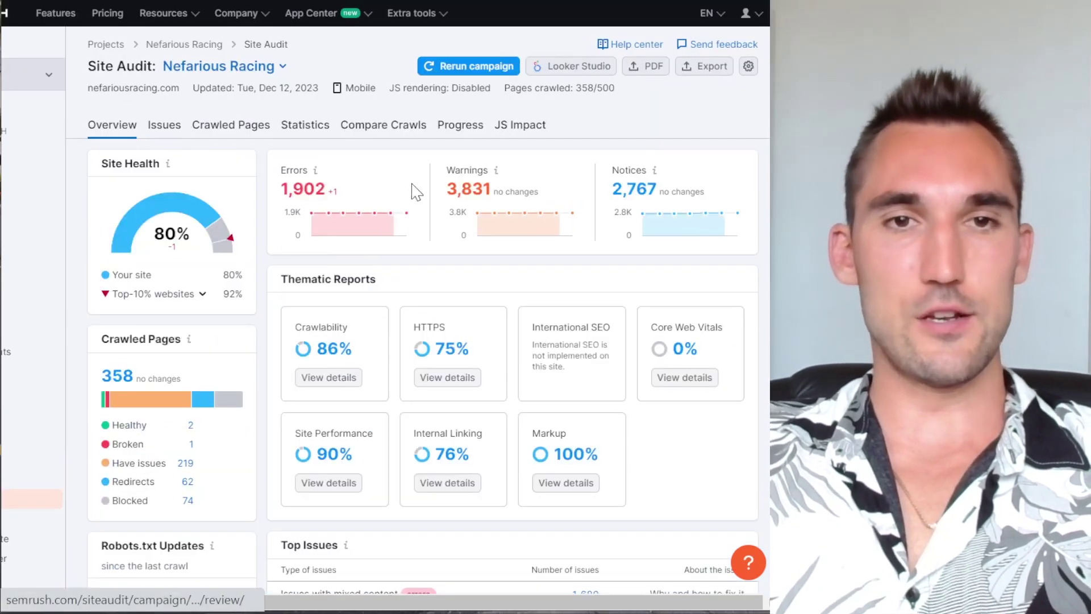
left_click(301, 189)
Open the 217 broken internal links and select the 404 URL pointing to page_id=2065.
left_click(117, 282)
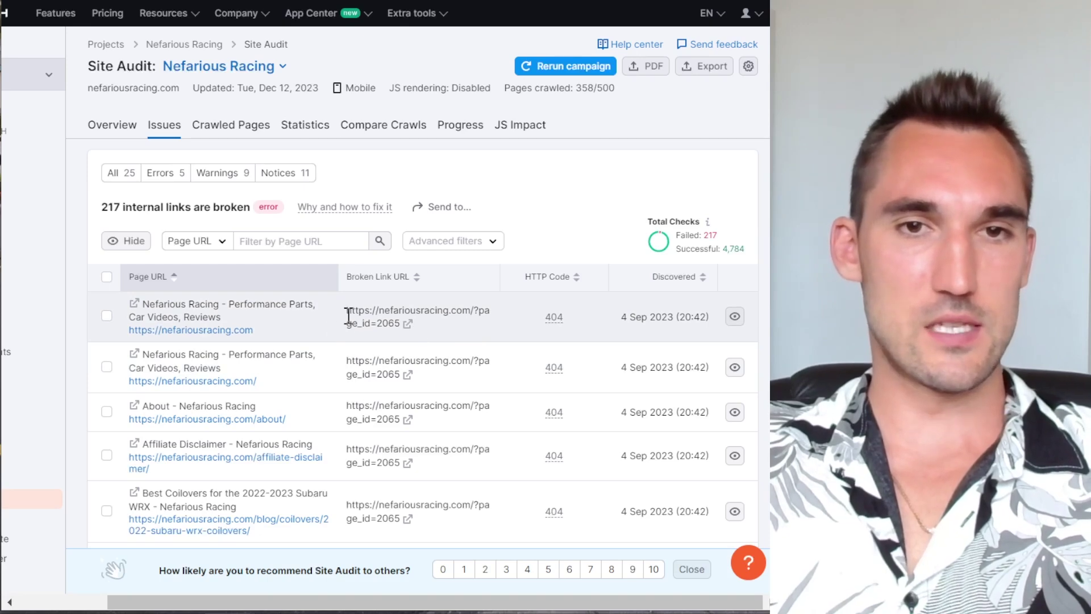
left_click_drag(349, 315, 404, 327)
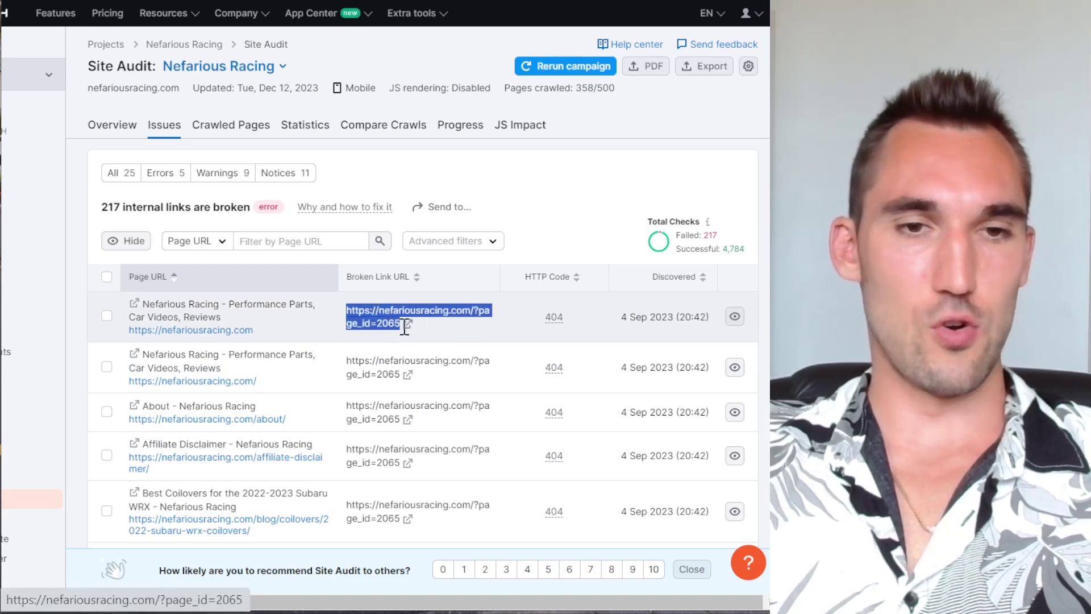
scroll(395, 301, "down", 2)
left_click(388, 277)
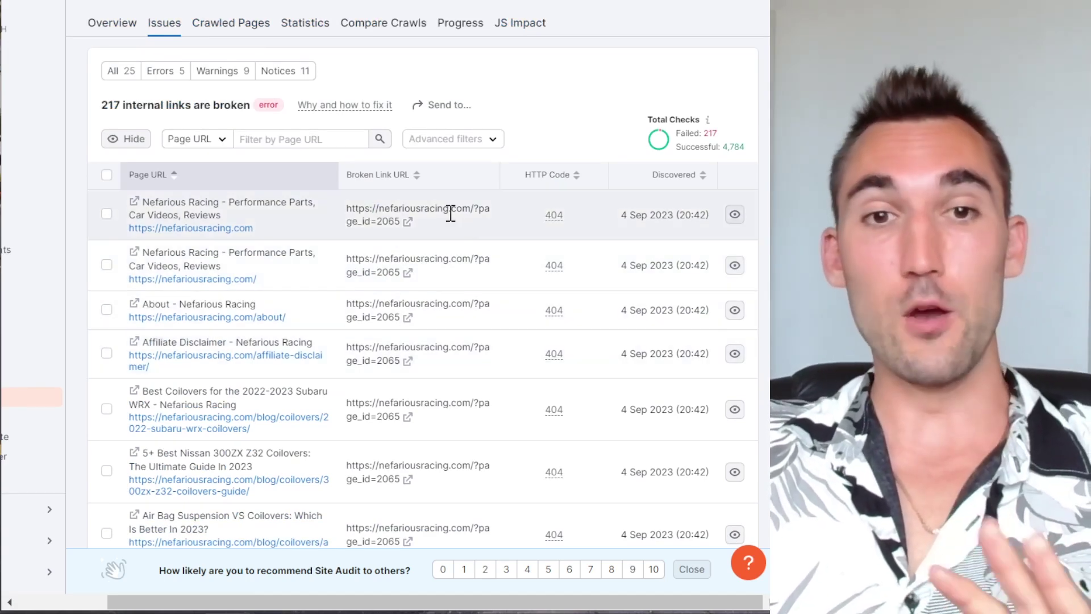
Go back to the Site Audit overview and review its Top Issues.
key("alt+Left")
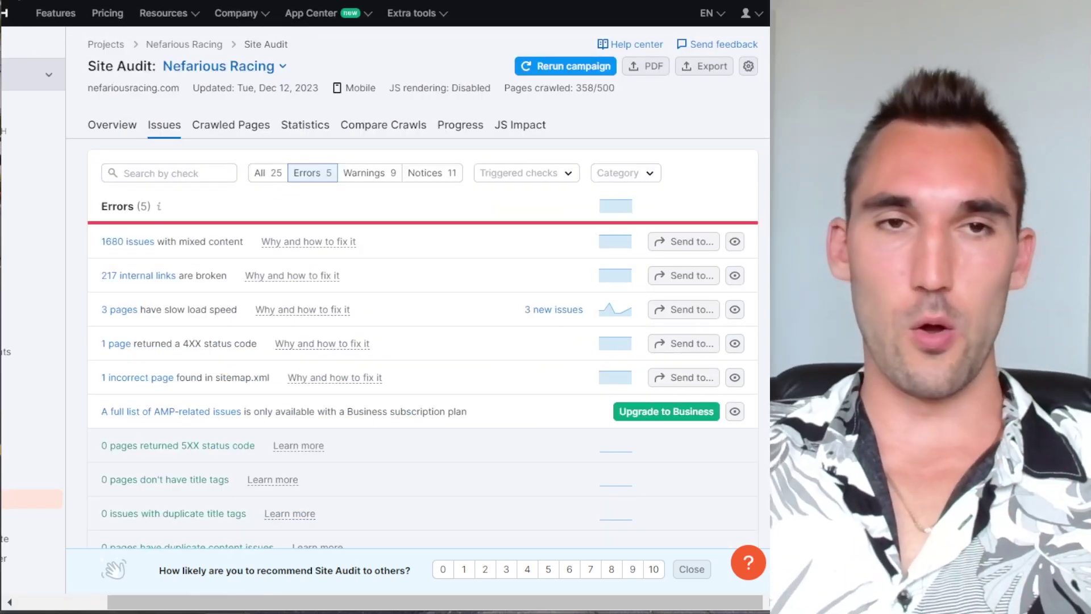
key("alt+Left")
scroll(717, 252, "down", 4)
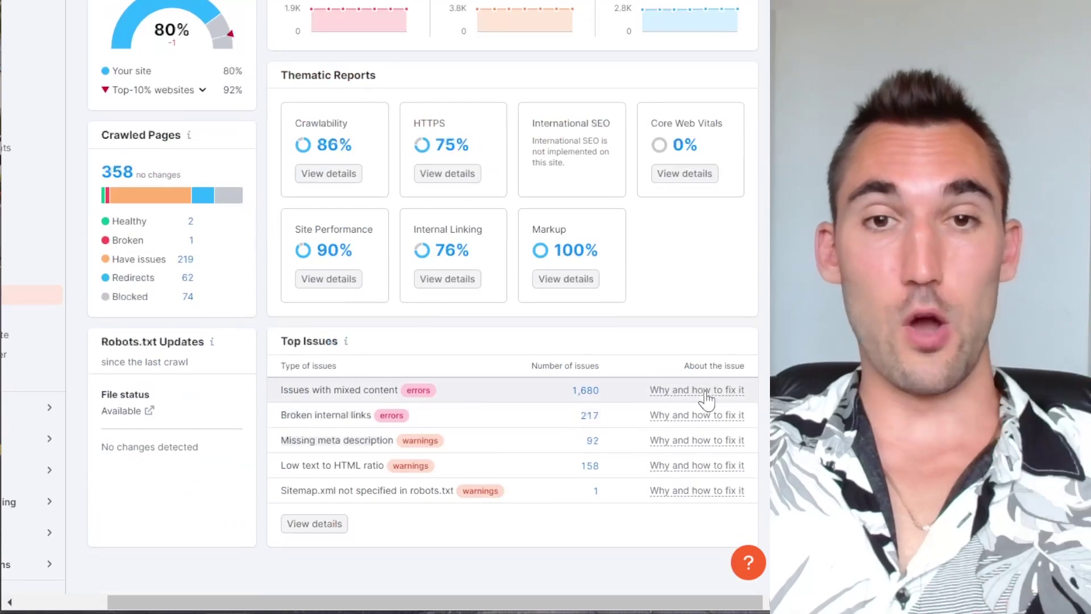
scroll(530, 407, "up", 4)
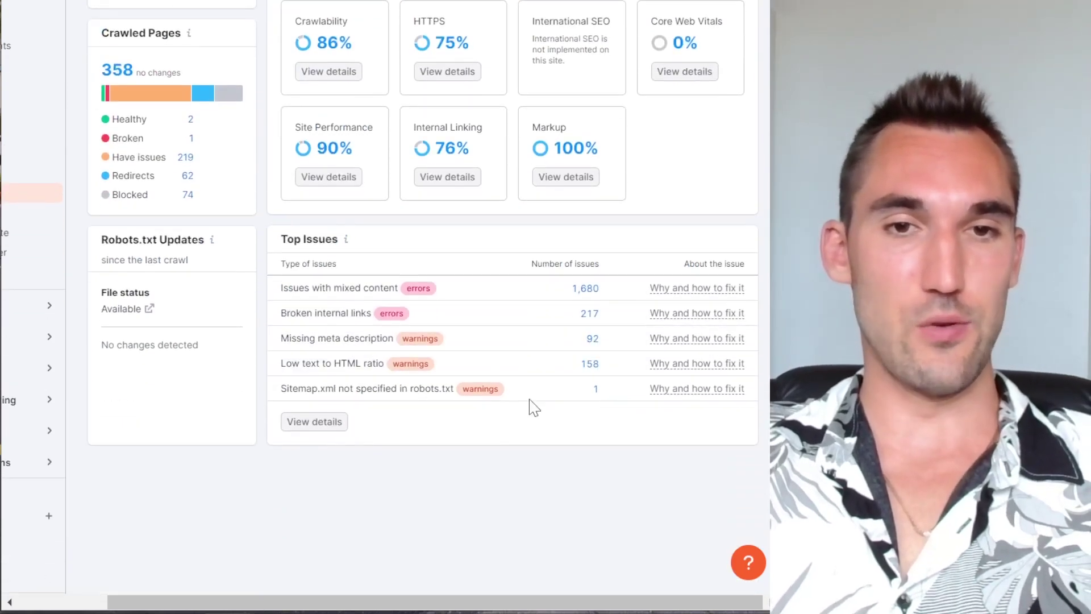